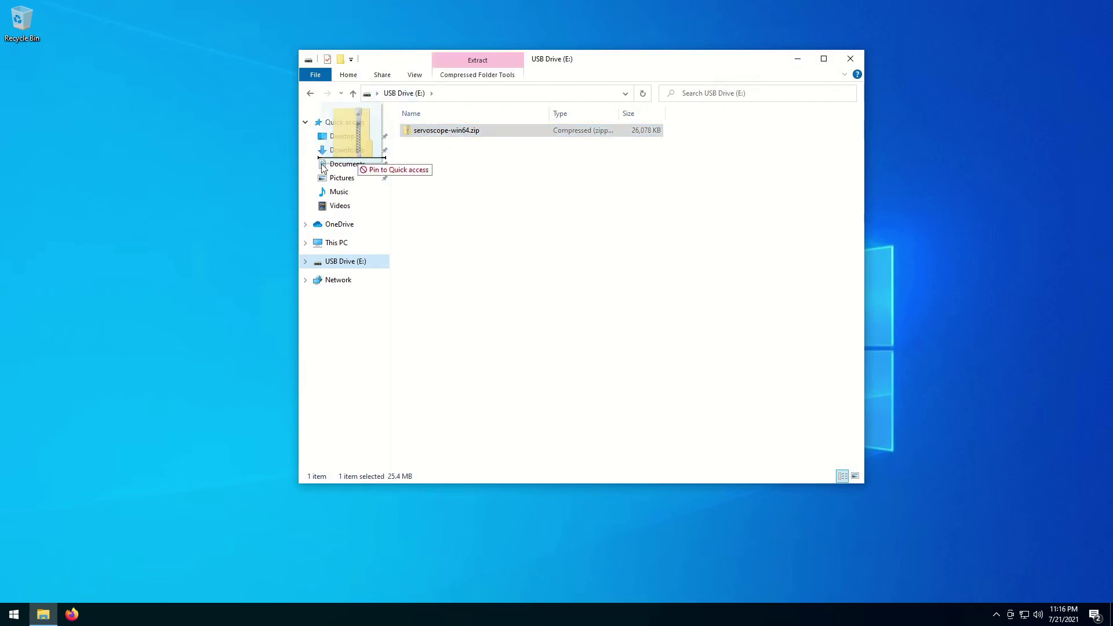
Extract servoscope-win64.zip to the Desktop and run servoscope.exe from the extracted servoscope-win64 folder.
right_click(151, 202)
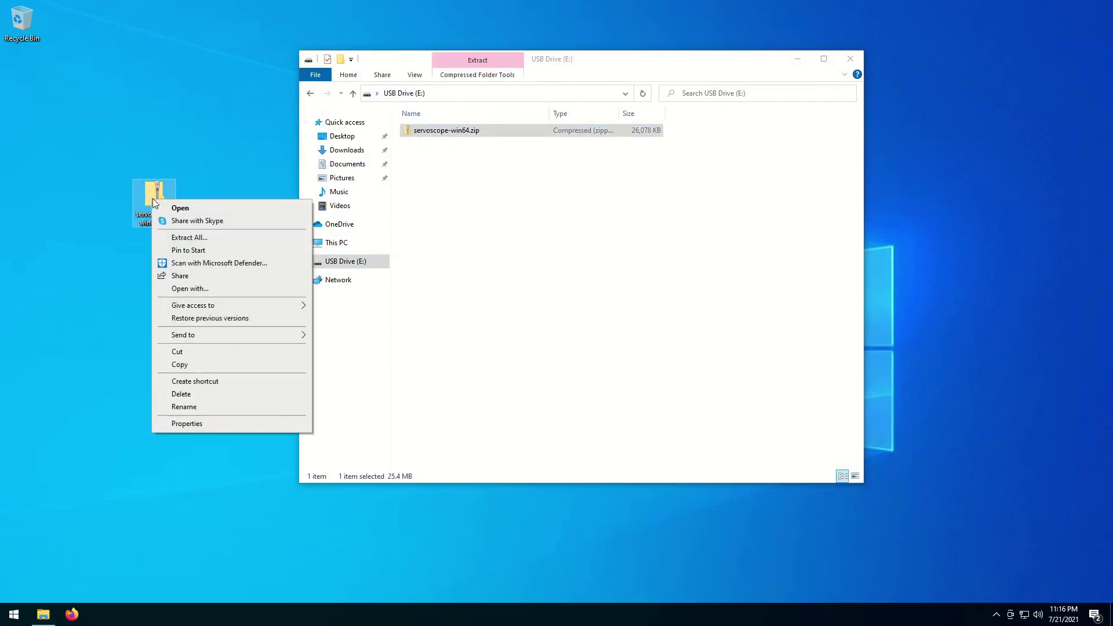
click(179, 237)
click(656, 415)
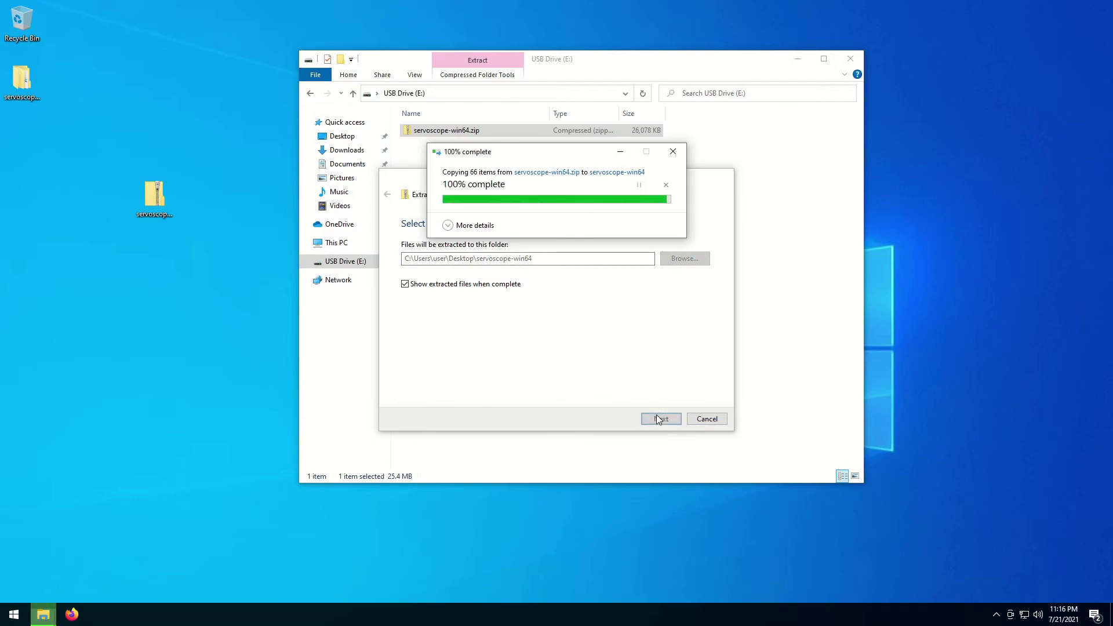
double_click(450, 156)
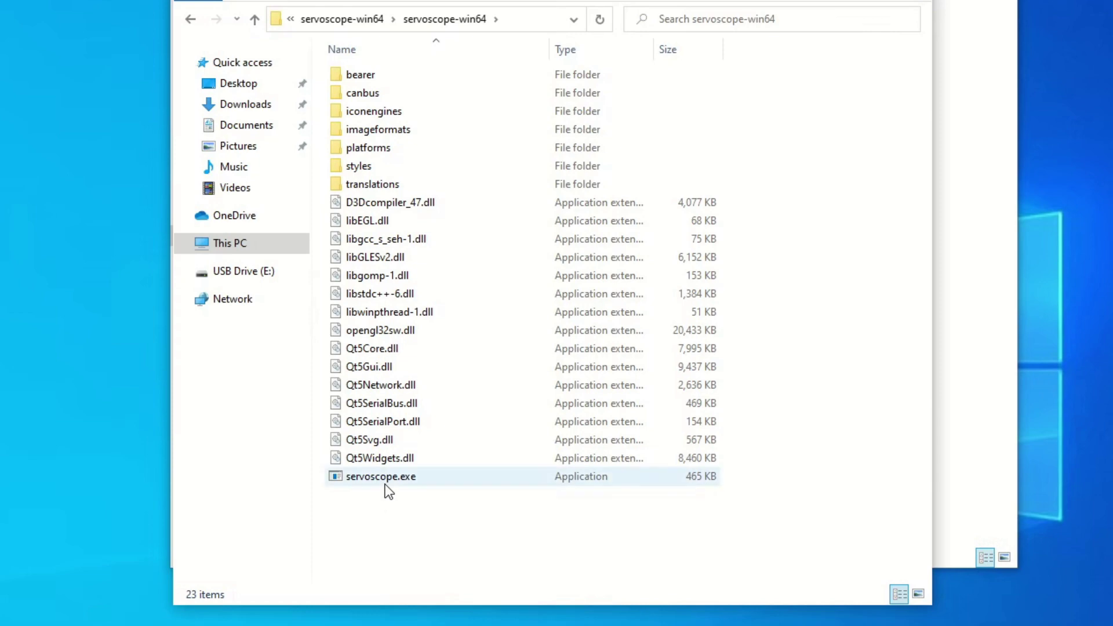
double_click(404, 458)
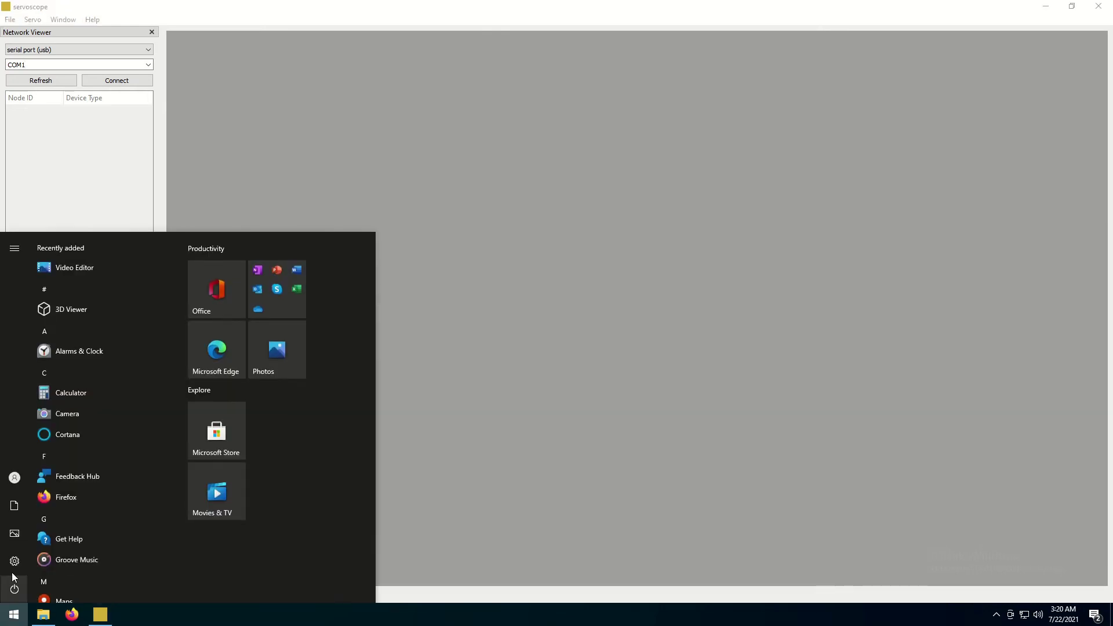
Open Settings' Devices page and scroll the connected devices list to find the USB Serial Device.
click(19, 561)
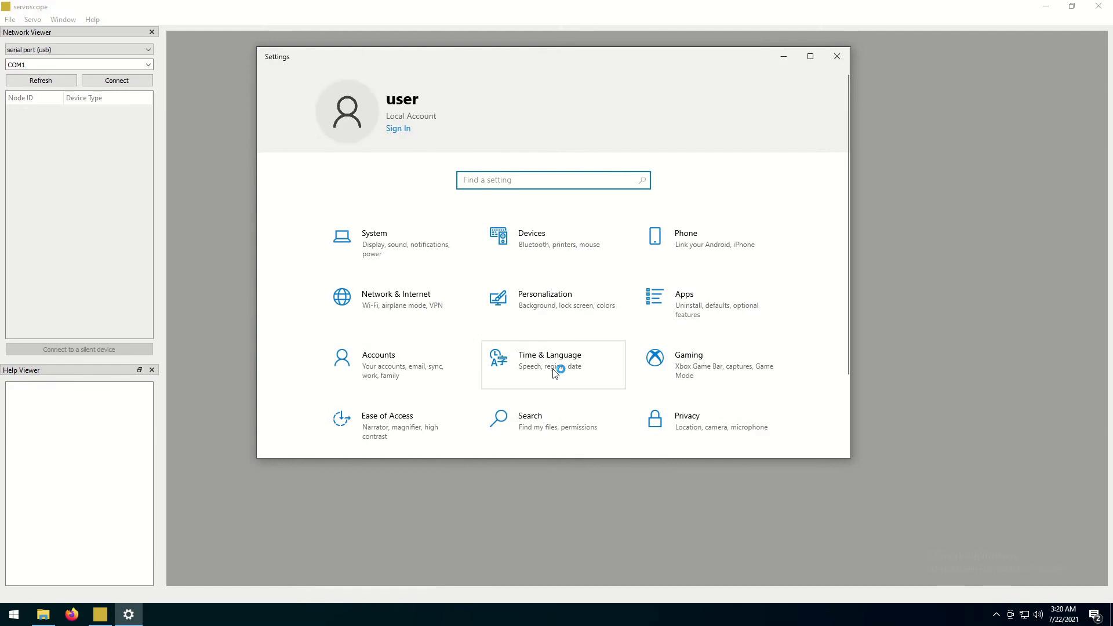
click(546, 248)
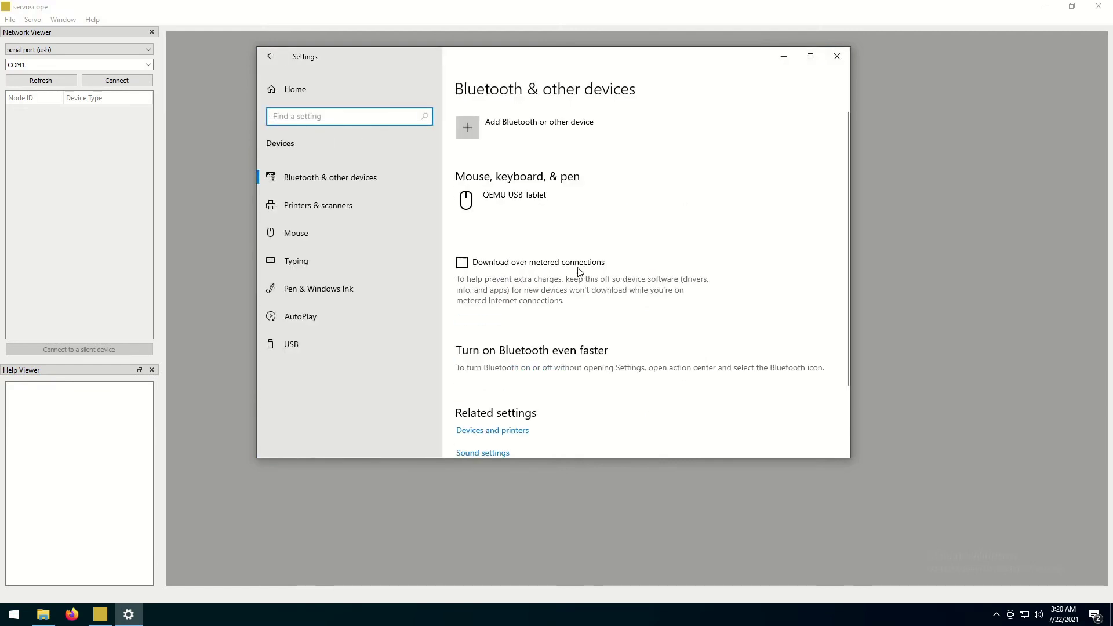
scroll(583, 280, down, 5)
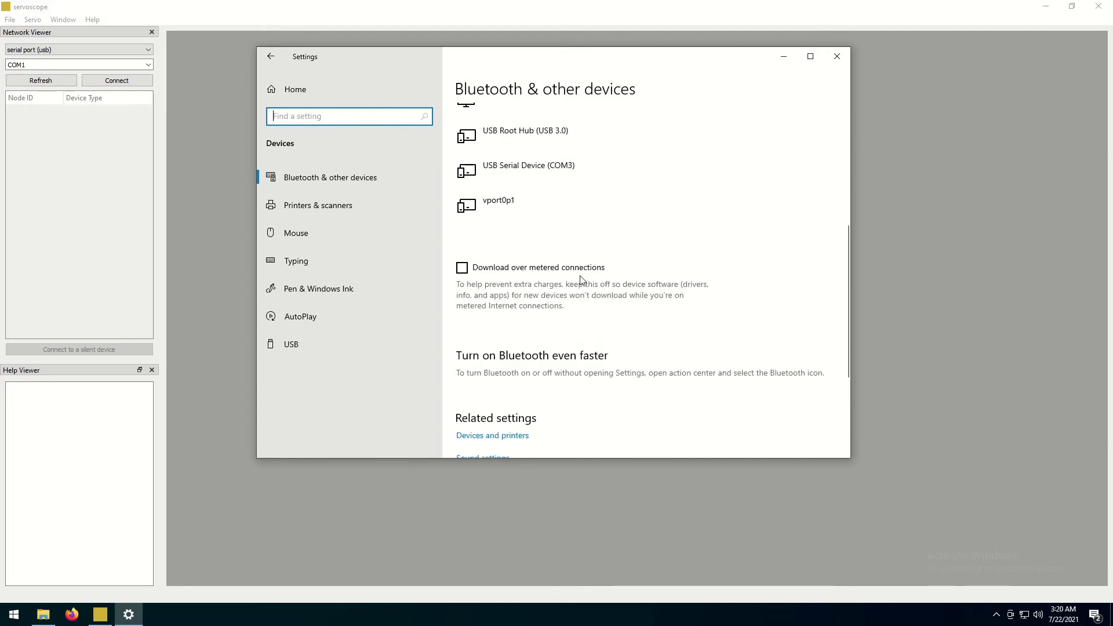
Confirm the USB Serial Device uses COM3, then open node 99's control window in Servoscope.
click(530, 168)
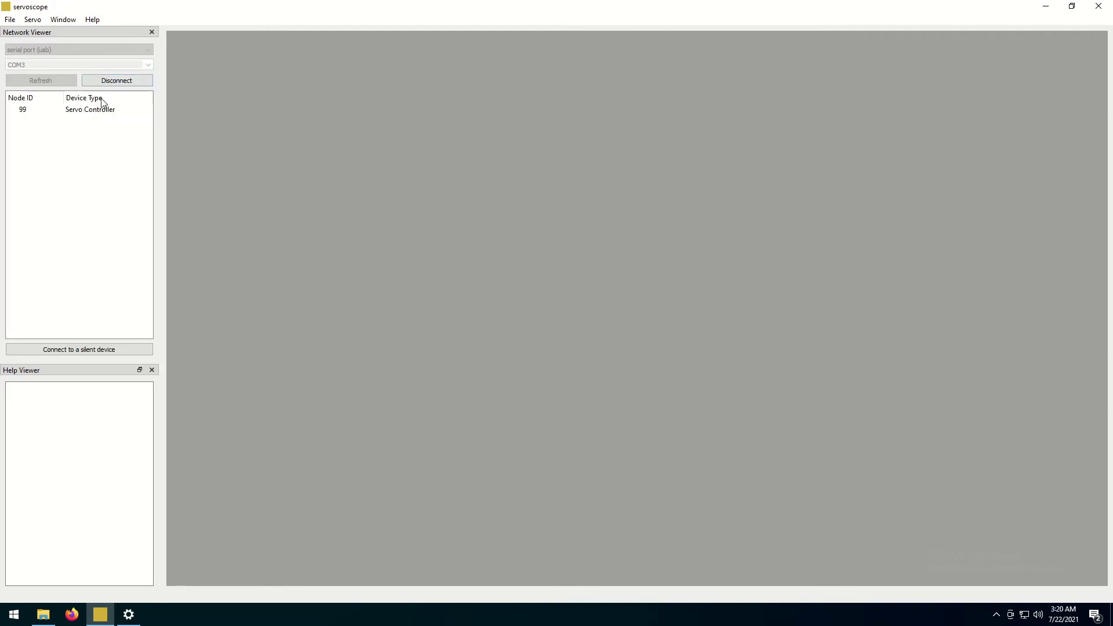
double_click(102, 109)
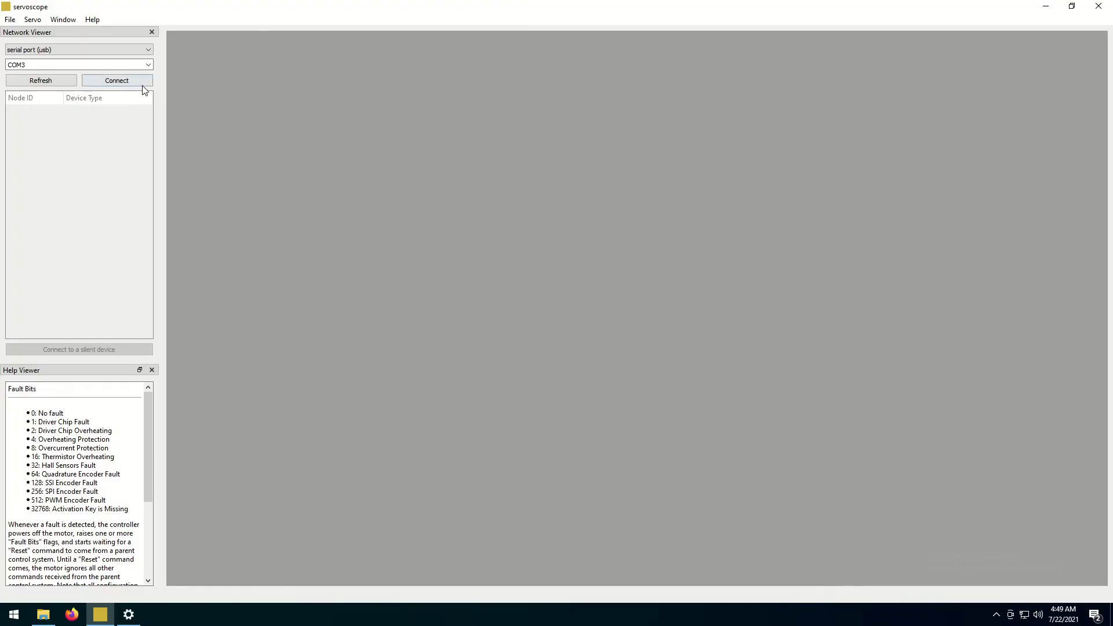
Connect on COM3 and open controllers 126 and 99, each as a floating window.
click(132, 84)
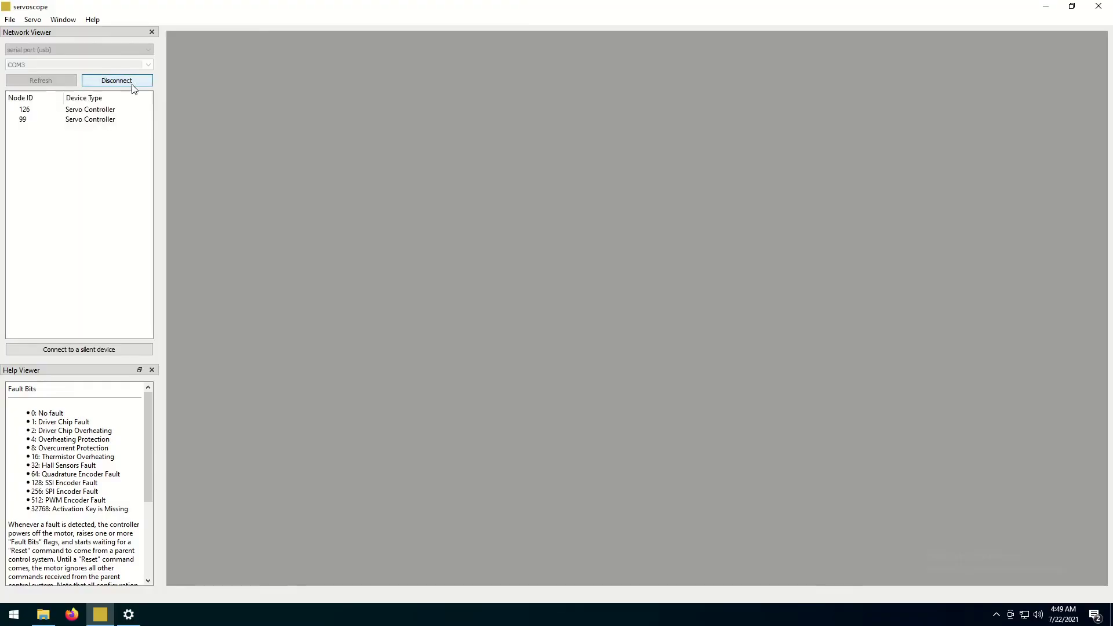
click(133, 110)
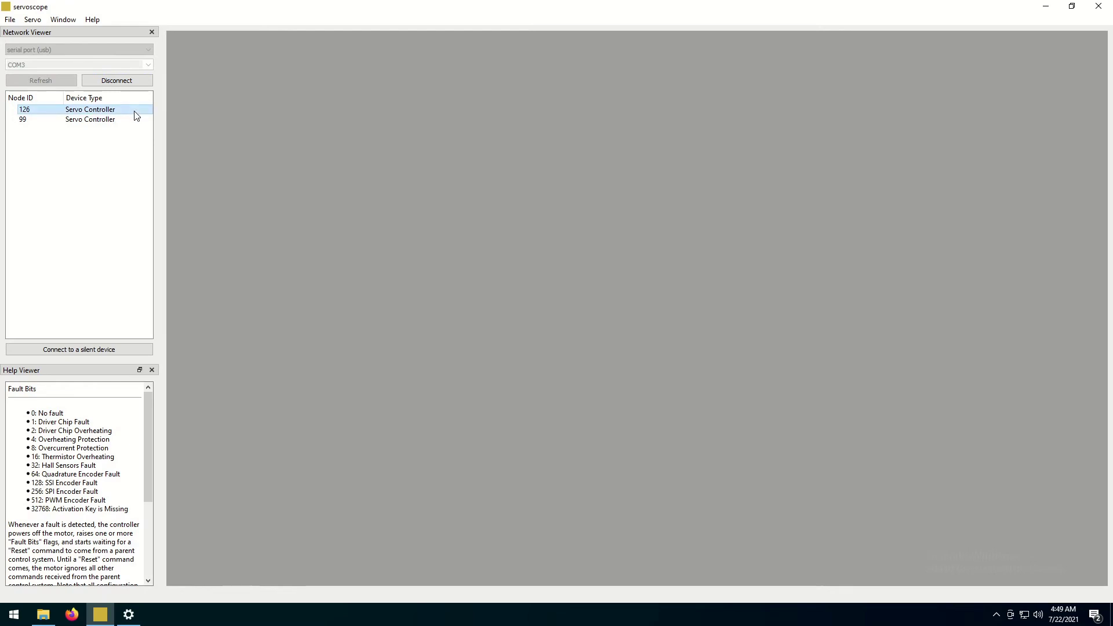
click(134, 120)
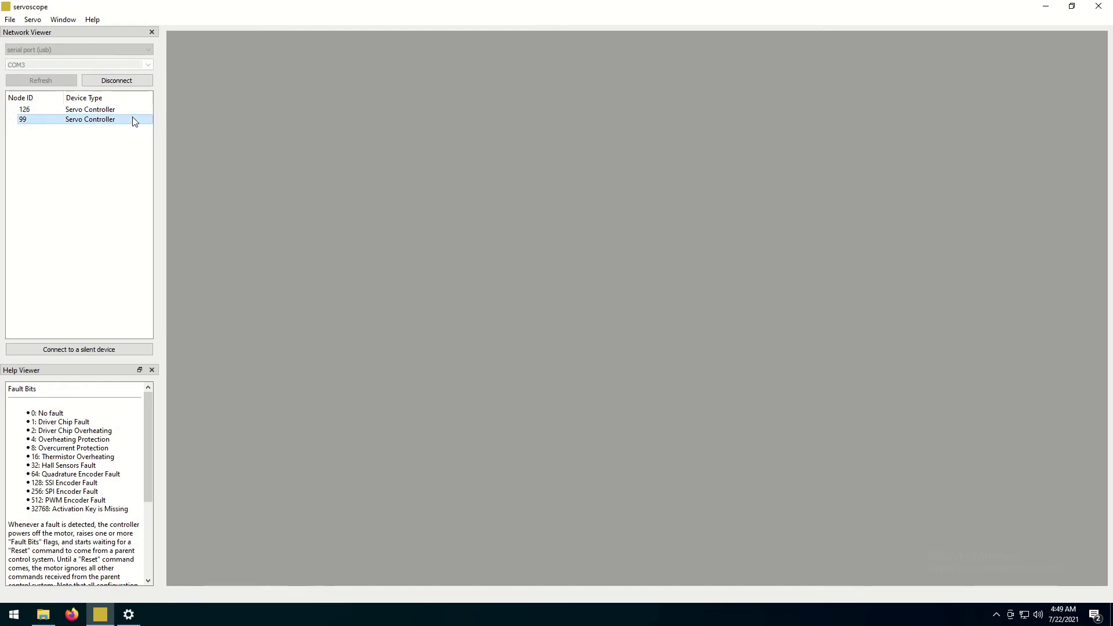
double_click(131, 110)
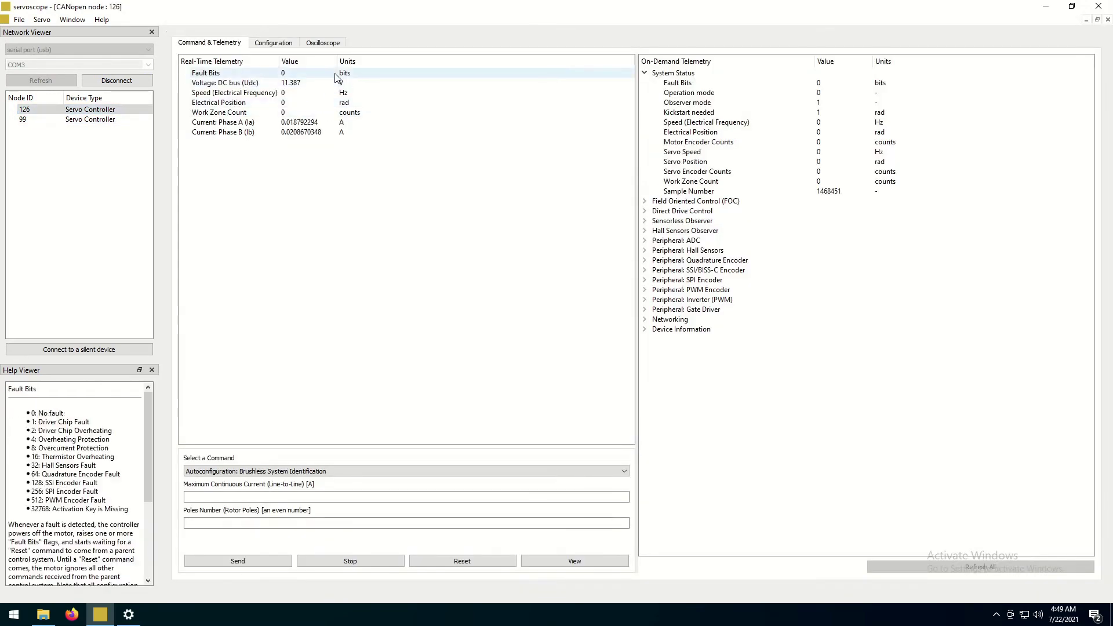
click(1097, 20)
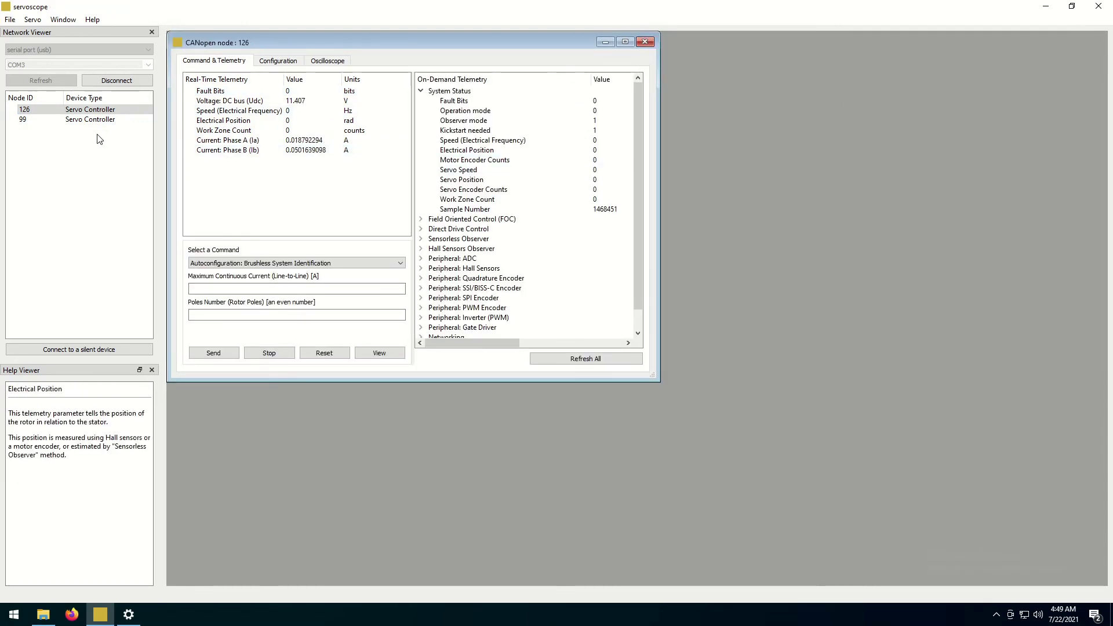
double_click(90, 120)
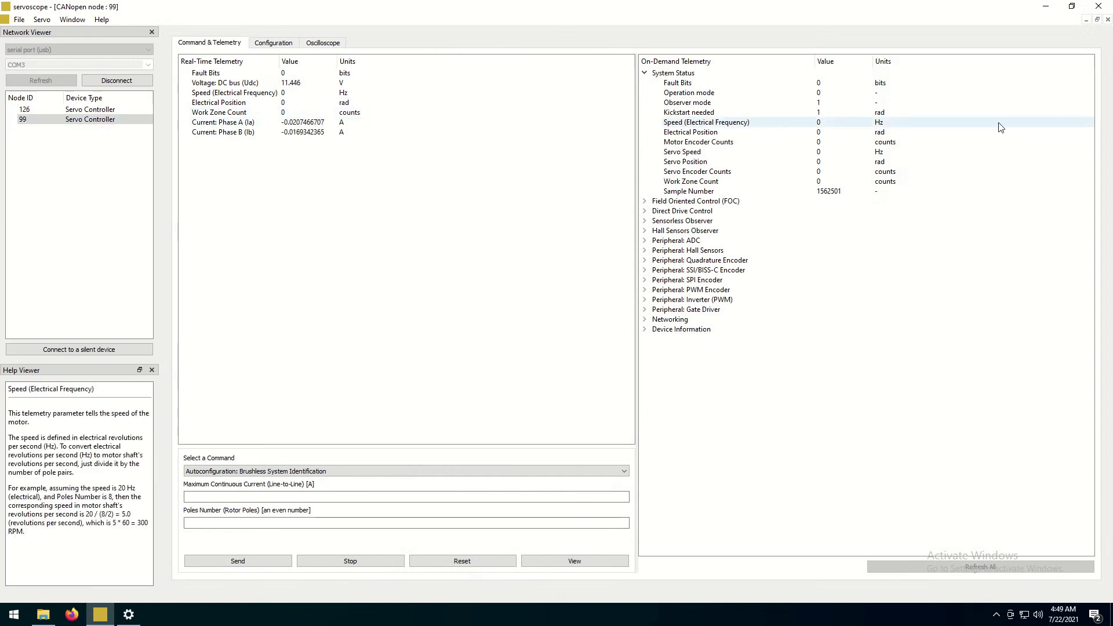
click(1097, 20)
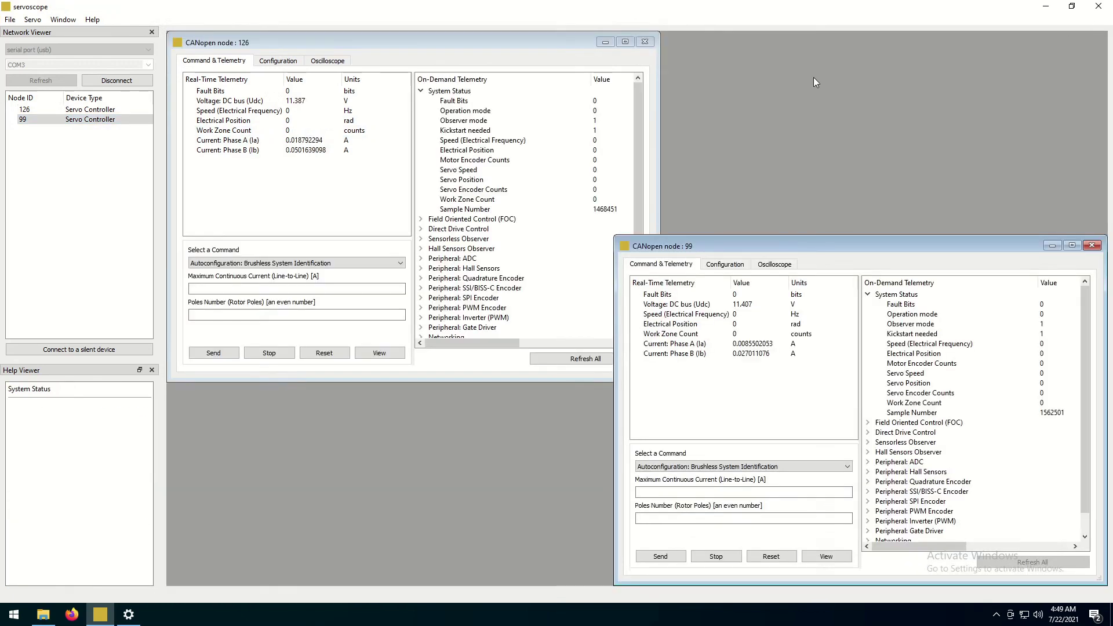
Arrange the two windows side by side, compare their DC bus voltages, then close Servoscope.
drag(728, 246, 718, 40)
click(371, 42)
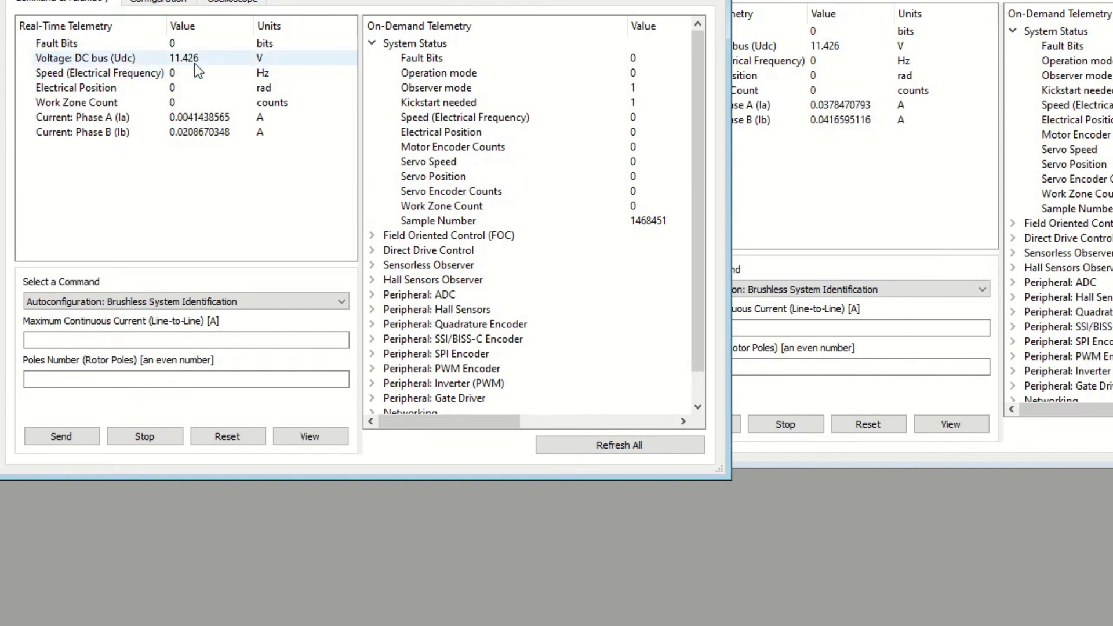
click(192, 58)
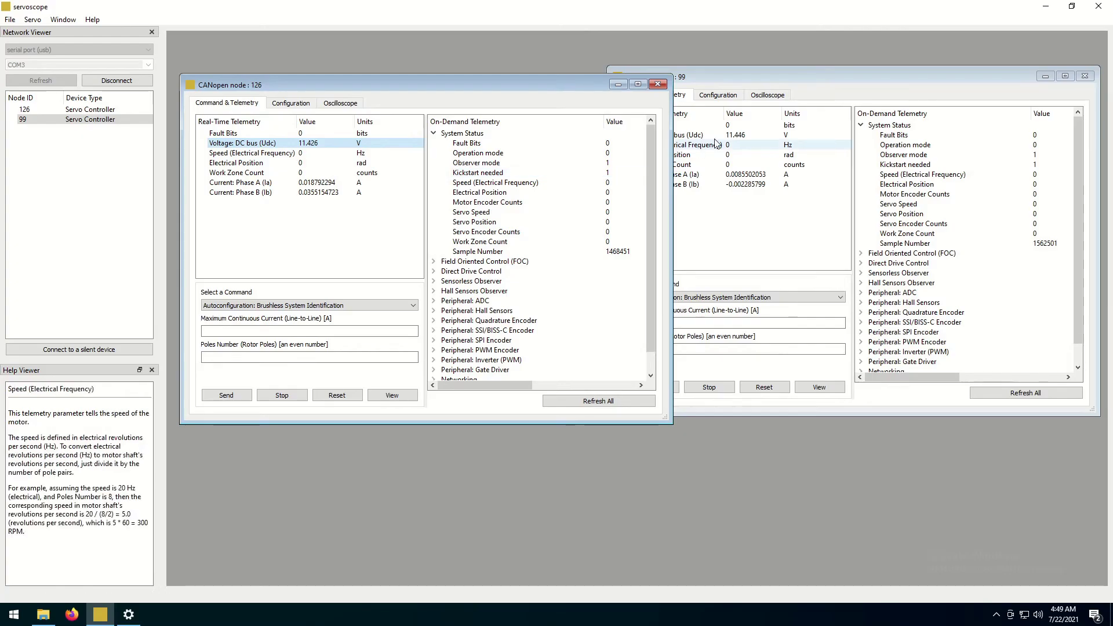
click(719, 137)
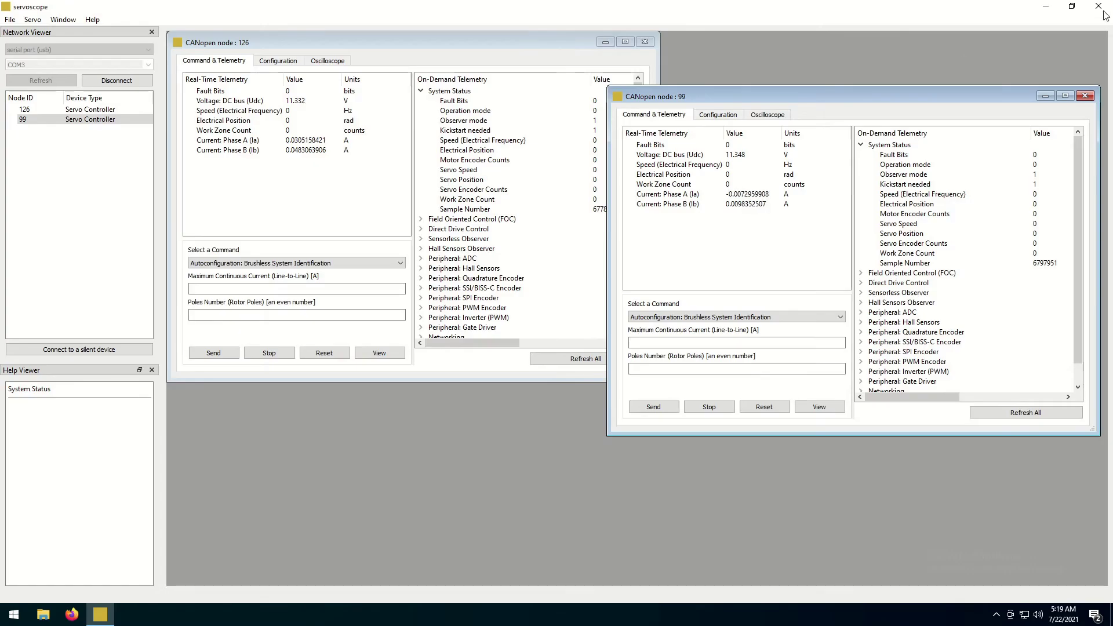
click(1102, 10)
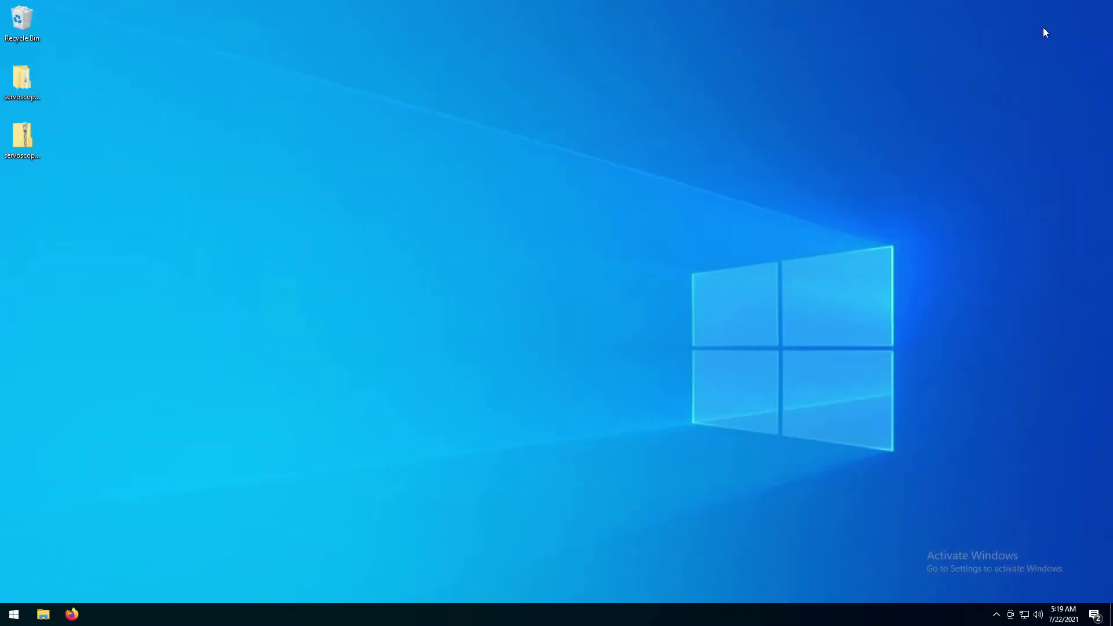
Launch PuTTY and configure a Serial connection on COM3 at speed 9600.
click(14, 614)
click(53, 331)
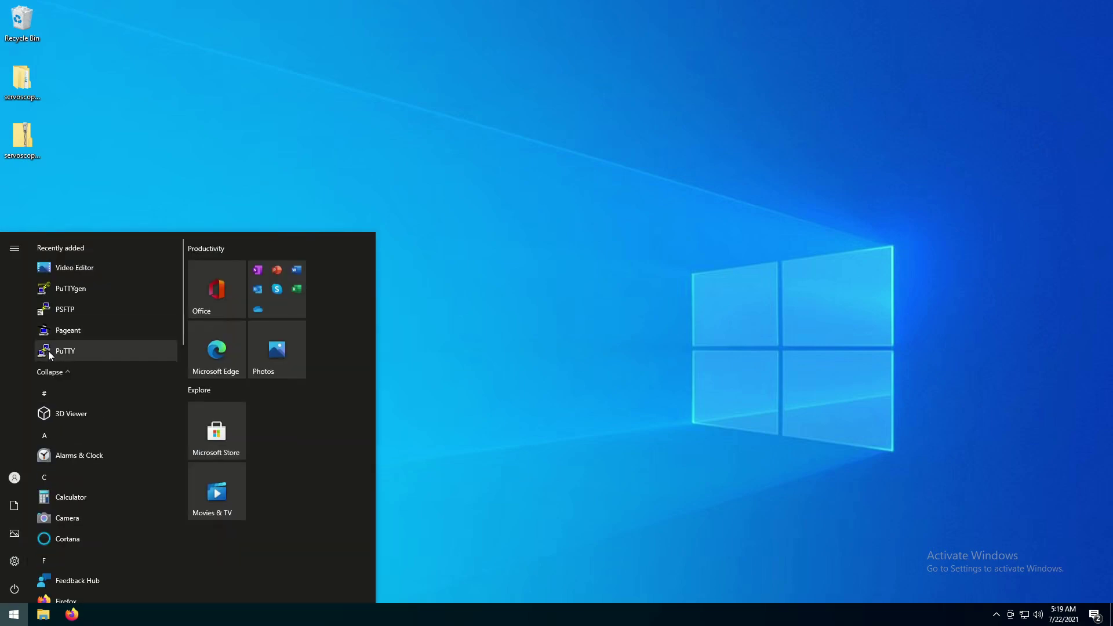
click(67, 351)
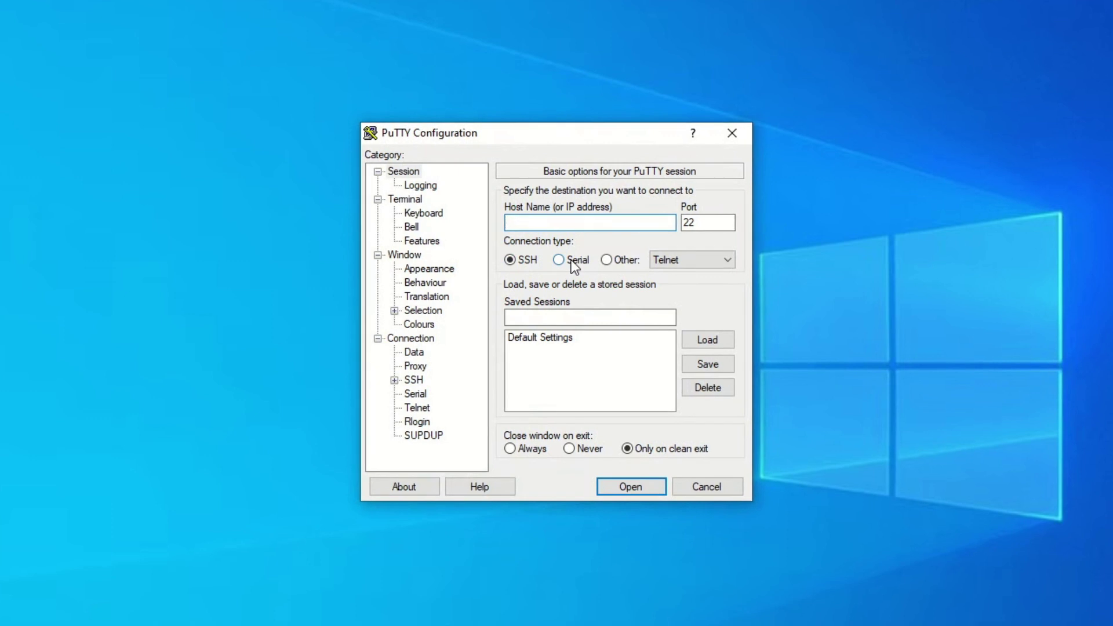
click(558, 276)
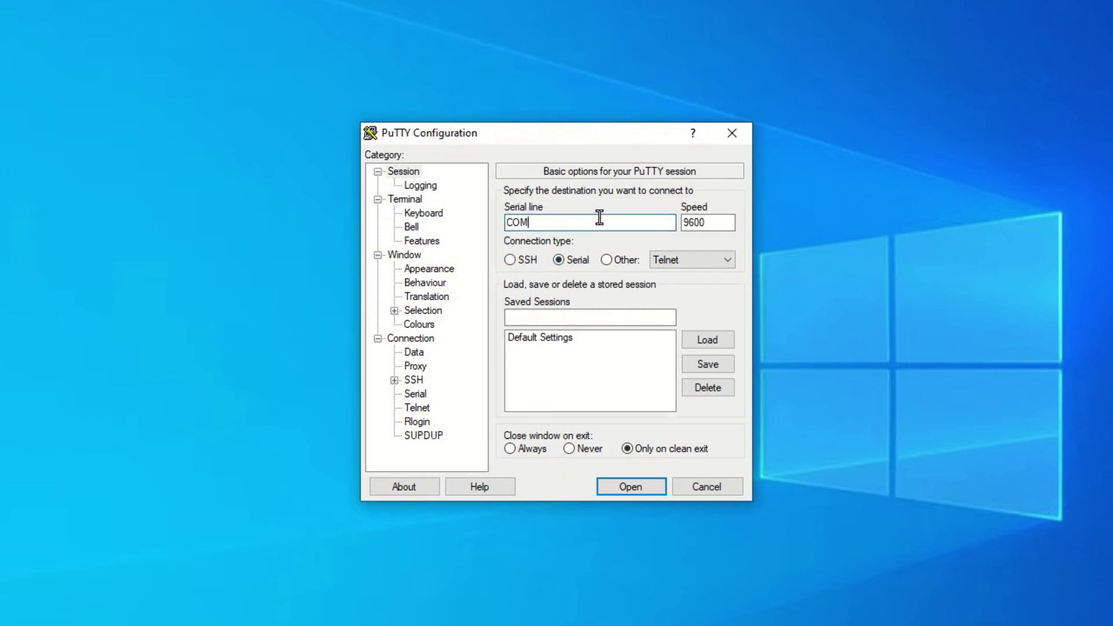
text(3)
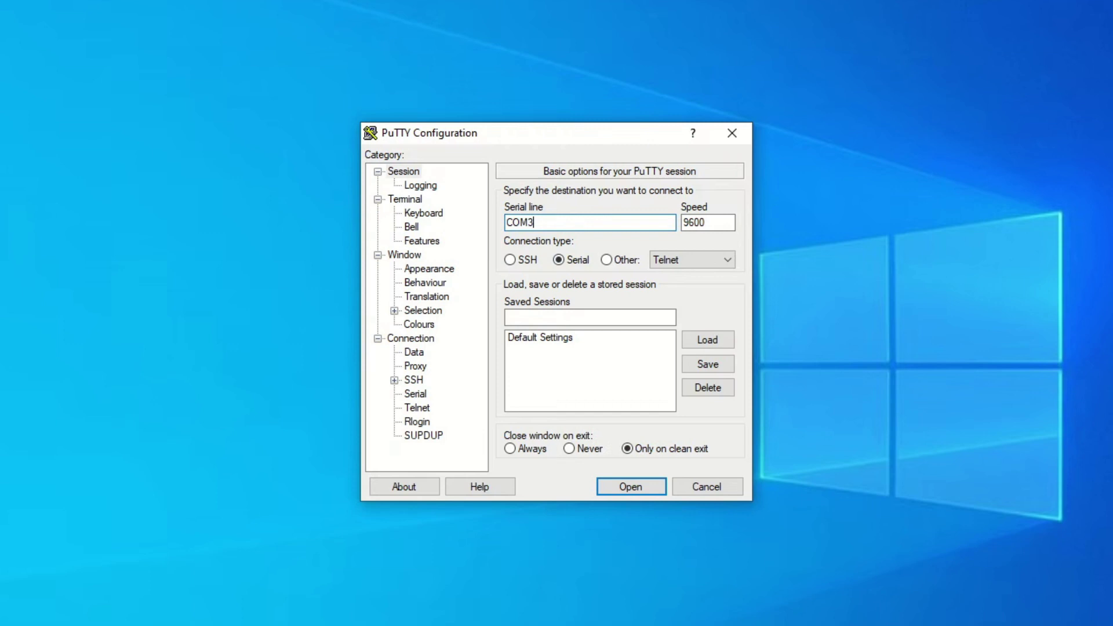
Open the COM3 serial terminal session to the motor controller.
click(632, 486)
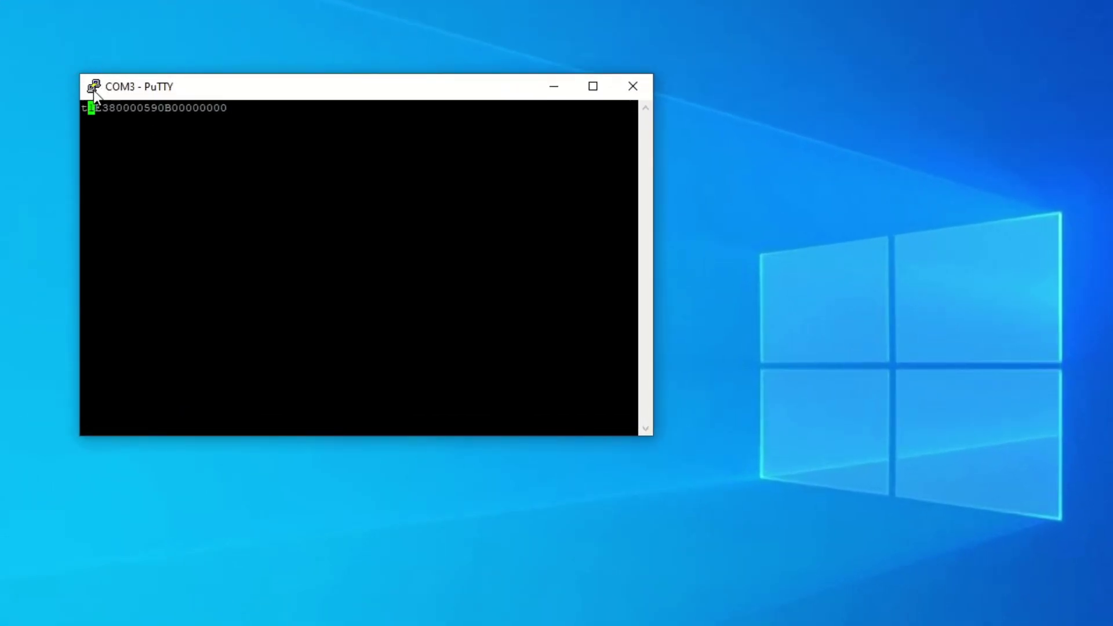
Close the previous COM3 terminal session and relaunch PuTTY from the Start menu.
click(629, 87)
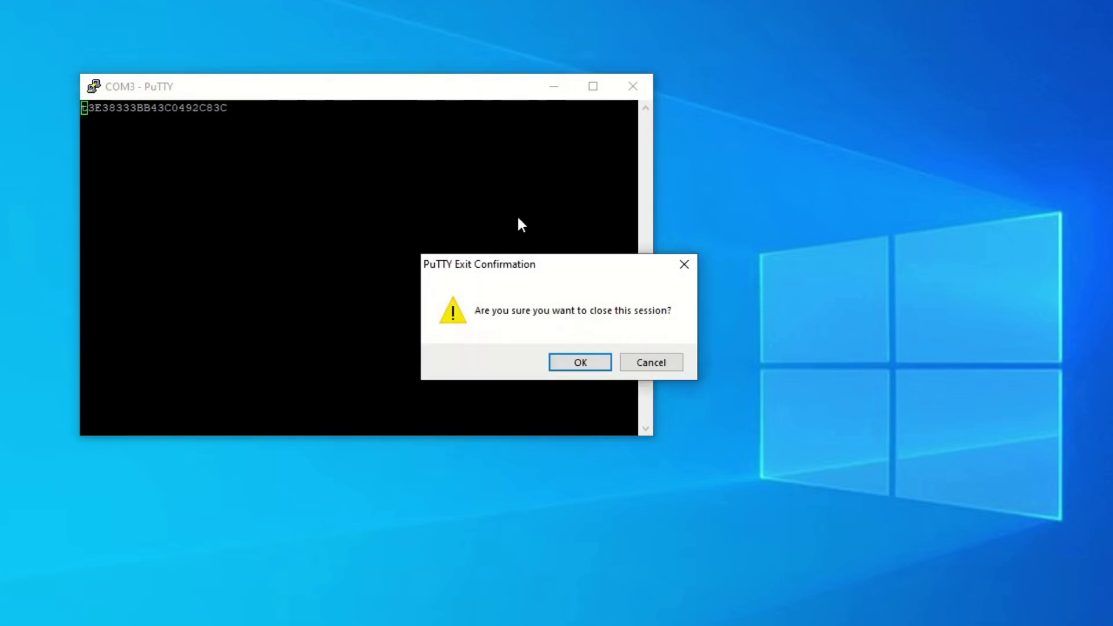
click(573, 364)
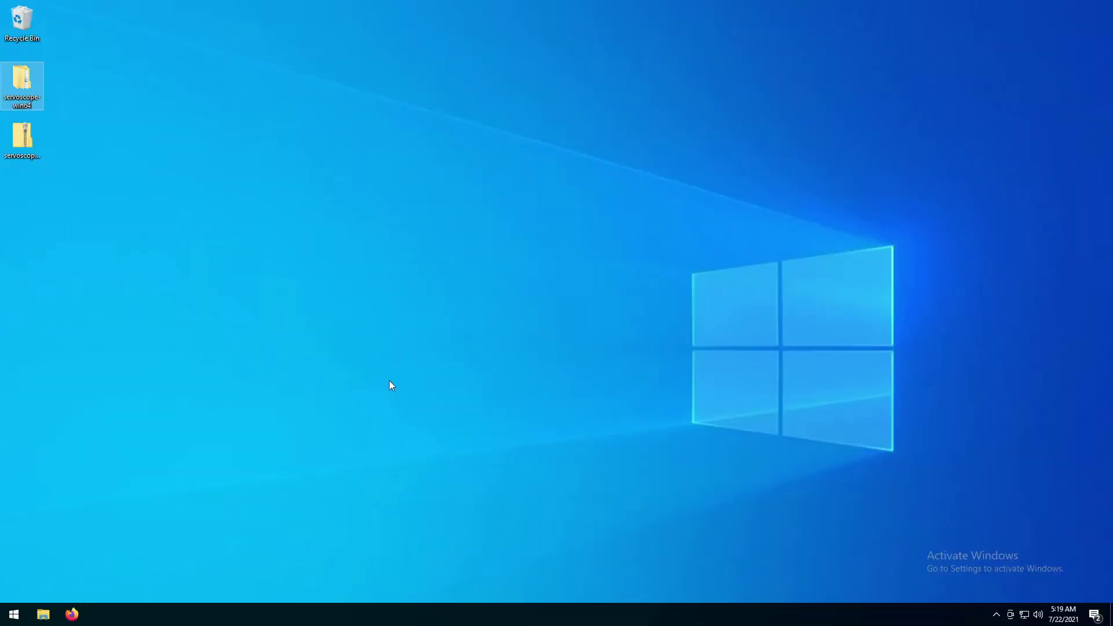
click(14, 614)
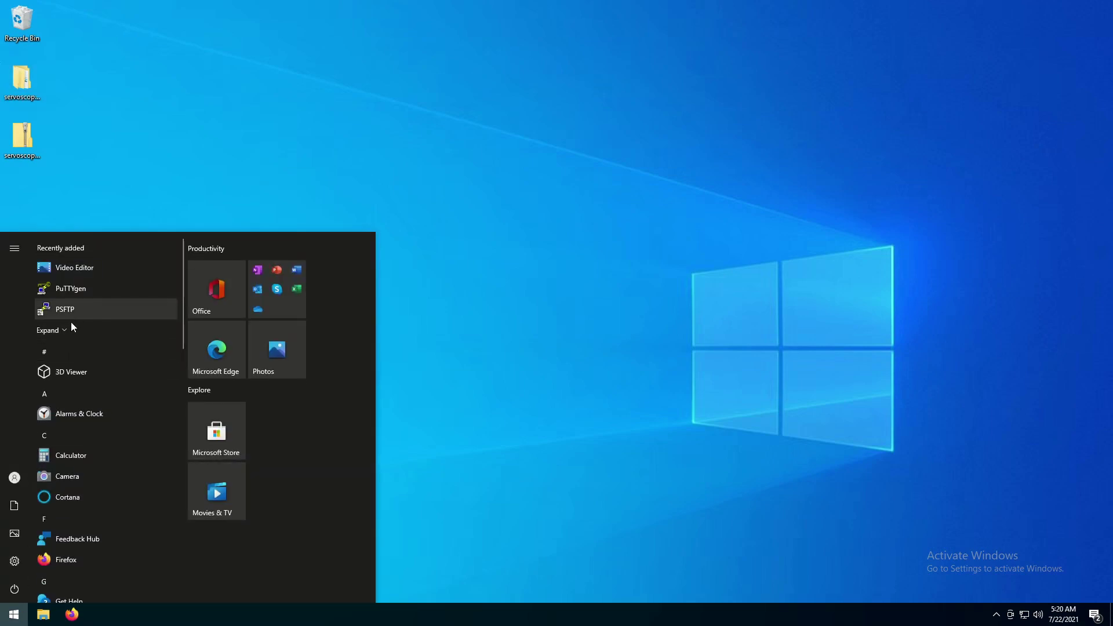
click(67, 330)
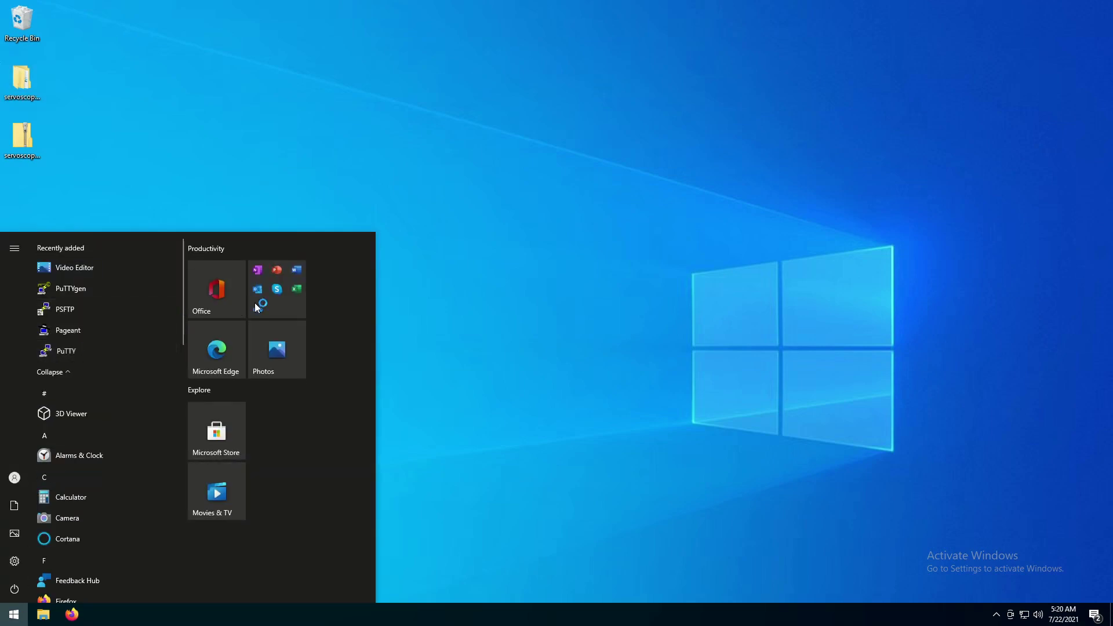
key(Escape)
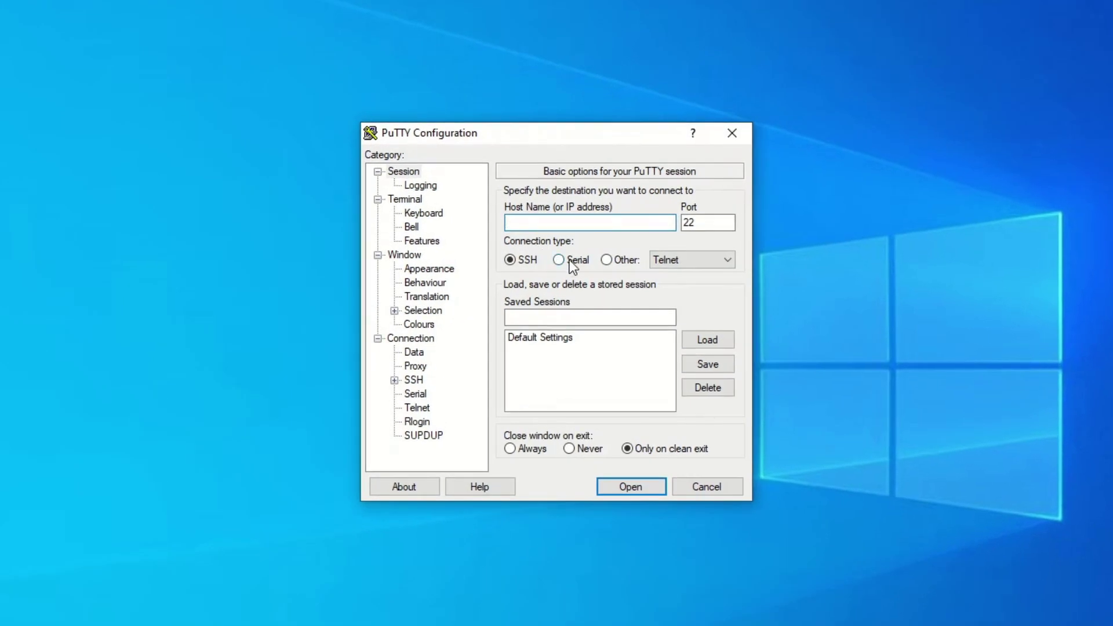
Open a Serial session on COM3 with Terminal's Implicit CR in every LF enabled.
click(569, 260)
click(562, 217)
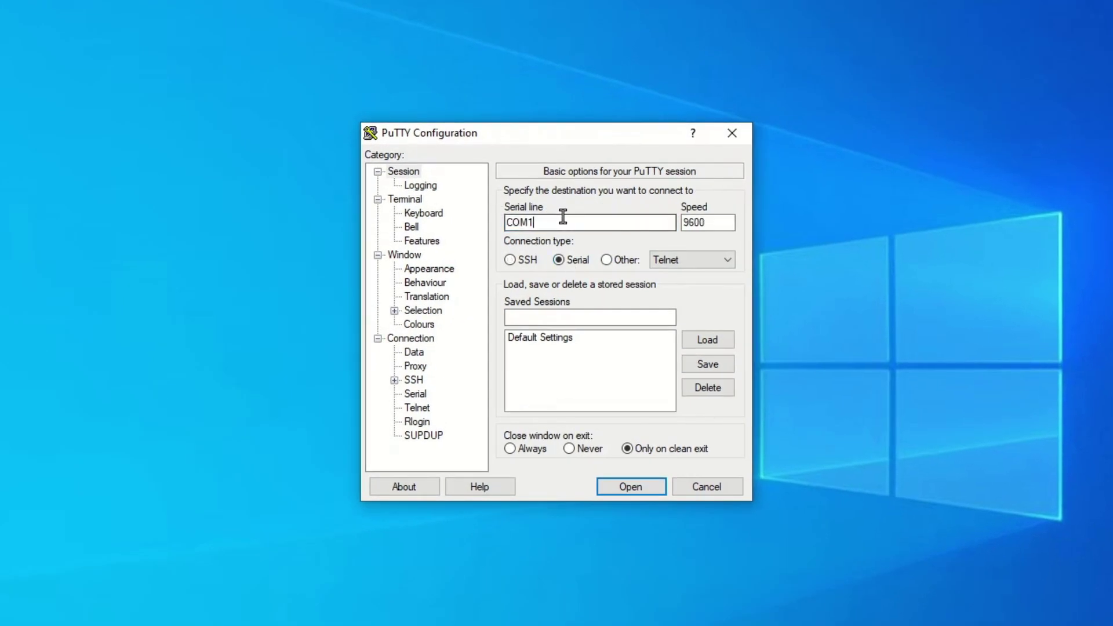
text(3)
click(427, 199)
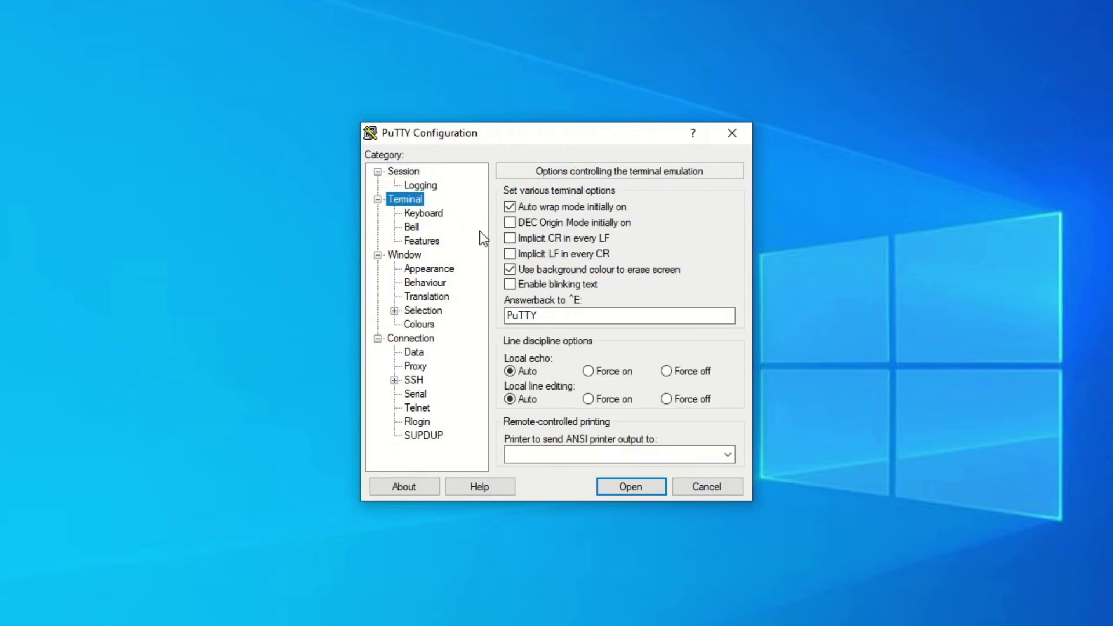
click(510, 238)
click(405, 172)
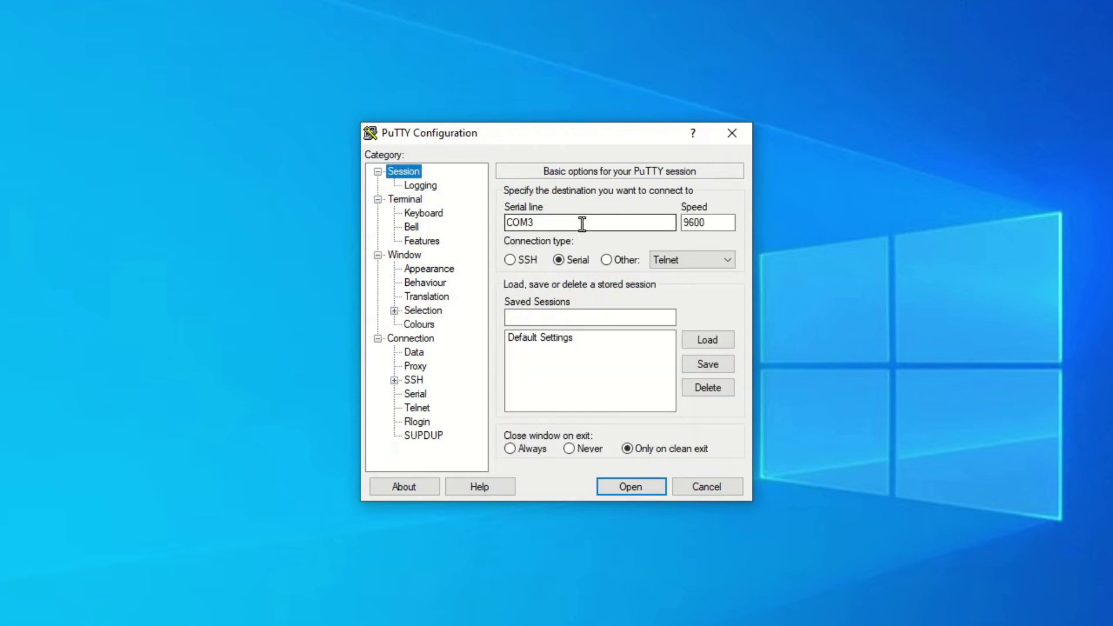
click(631, 486)
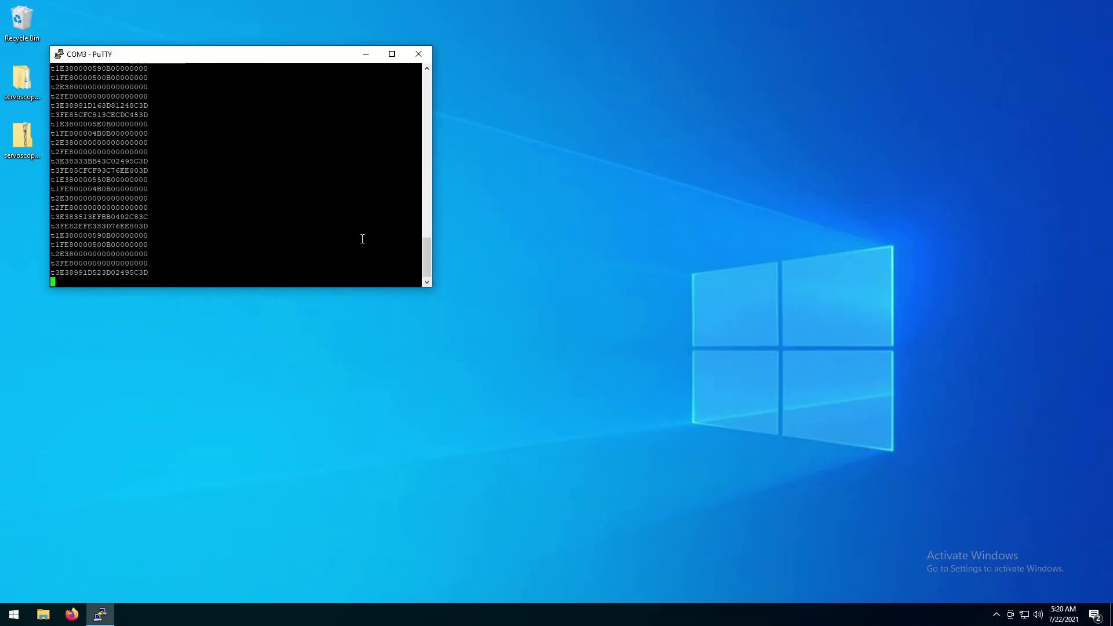
Move the COM3 PuTTY window to the centre of the screen to watch incoming frames.
drag(201, 61, 549, 236)
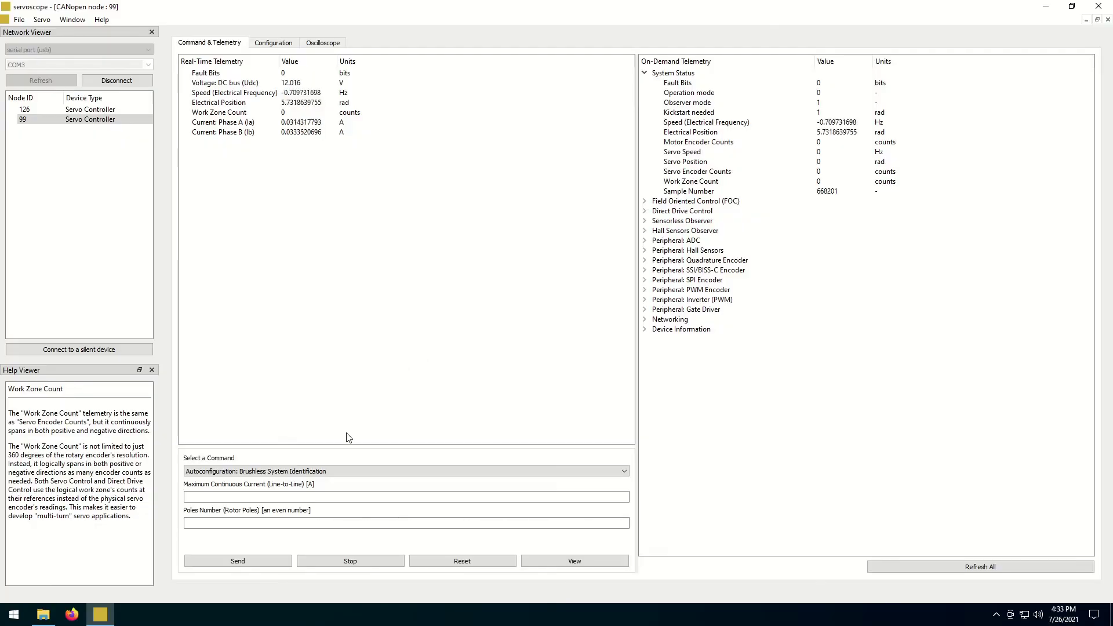
Choose Autoconfiguration: Brushless System Identification for node 99 with 4 A current and 8 rotor poles.
click(338, 470)
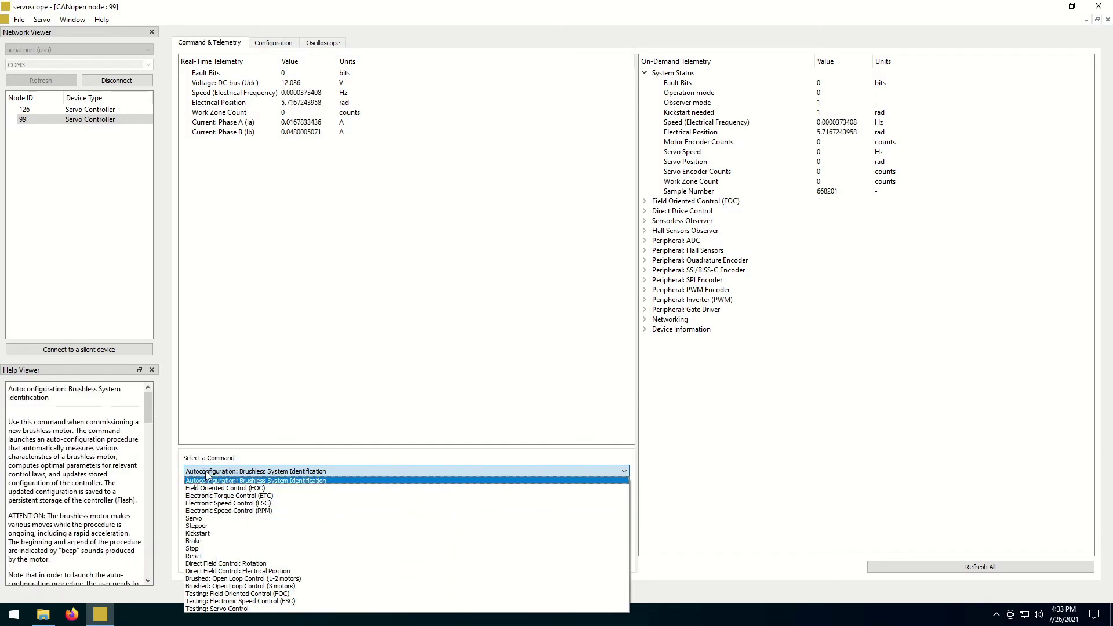
click(218, 480)
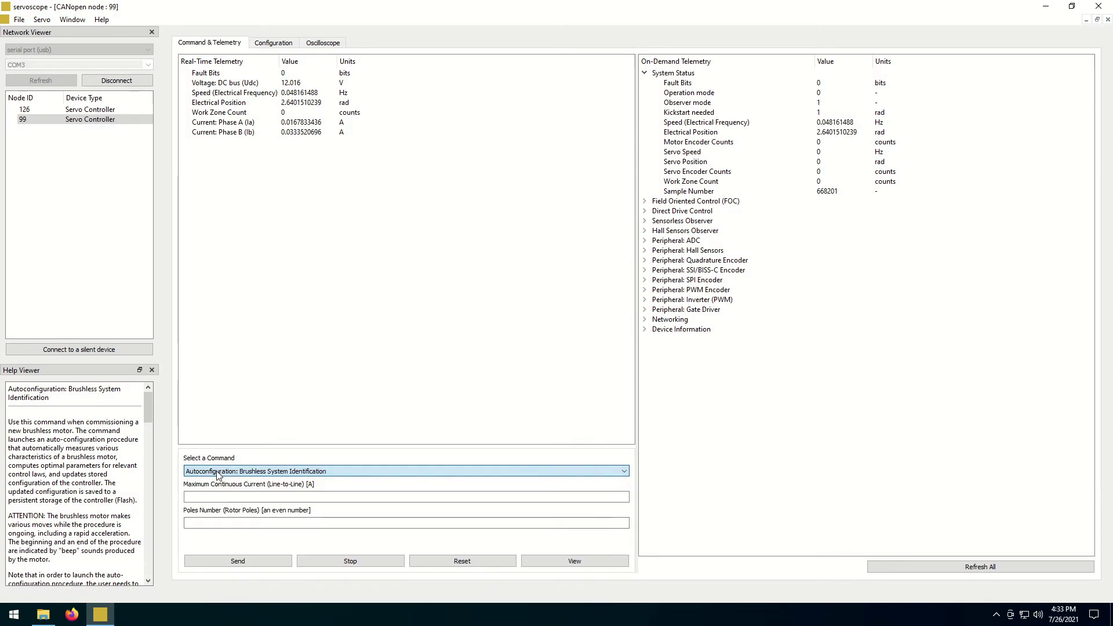
click(235, 497)
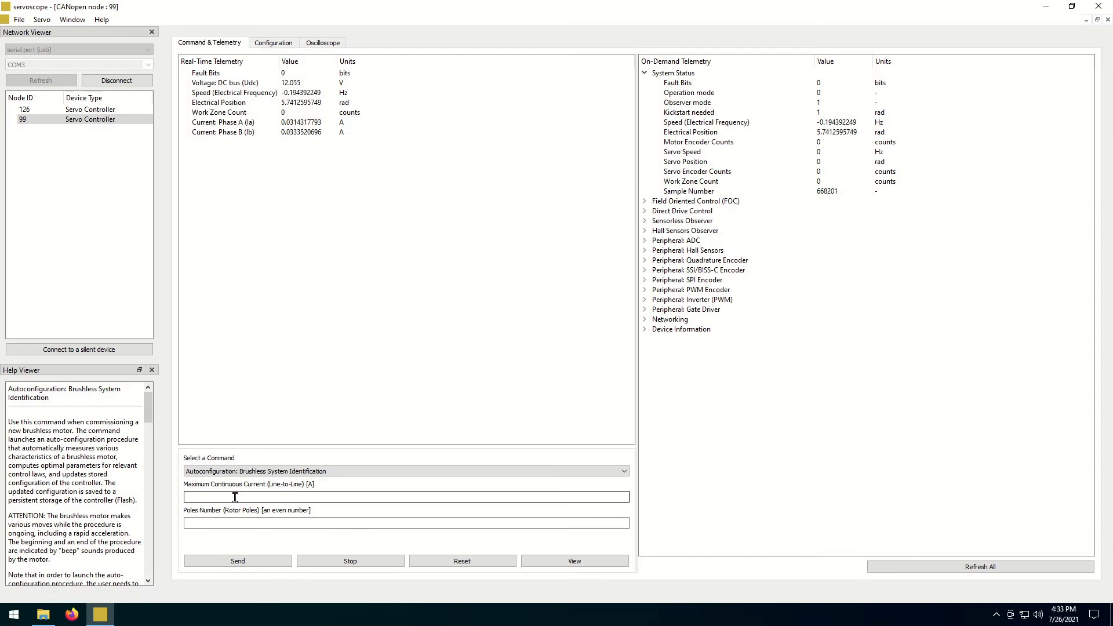
text(4)
click(226, 524)
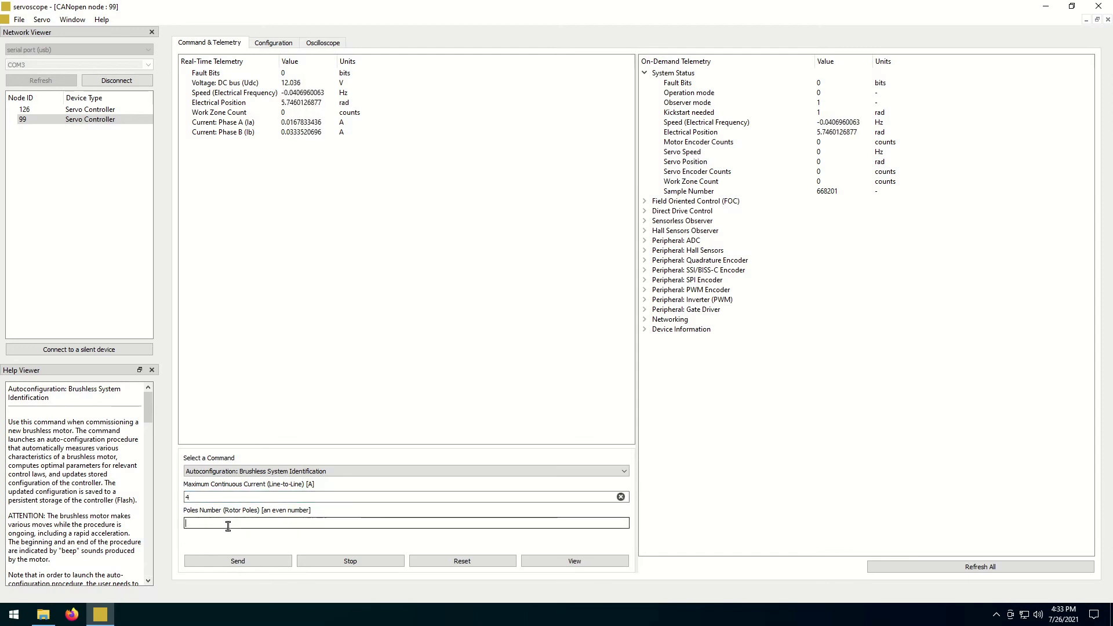
text(8)
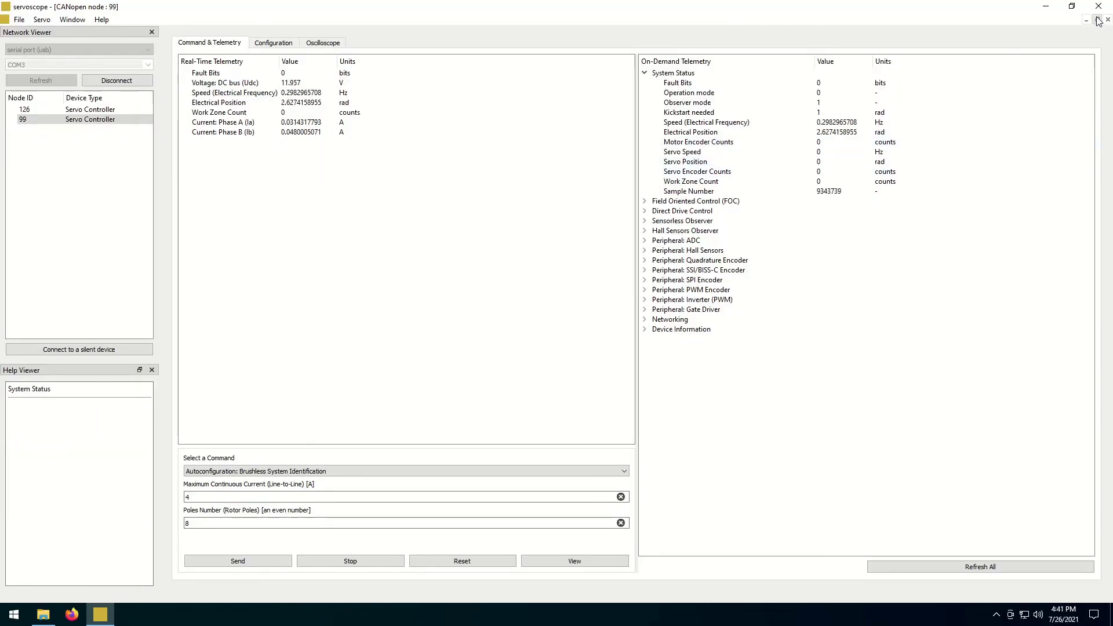
Restore node 99's window and open node 126's window beside it.
click(1097, 19)
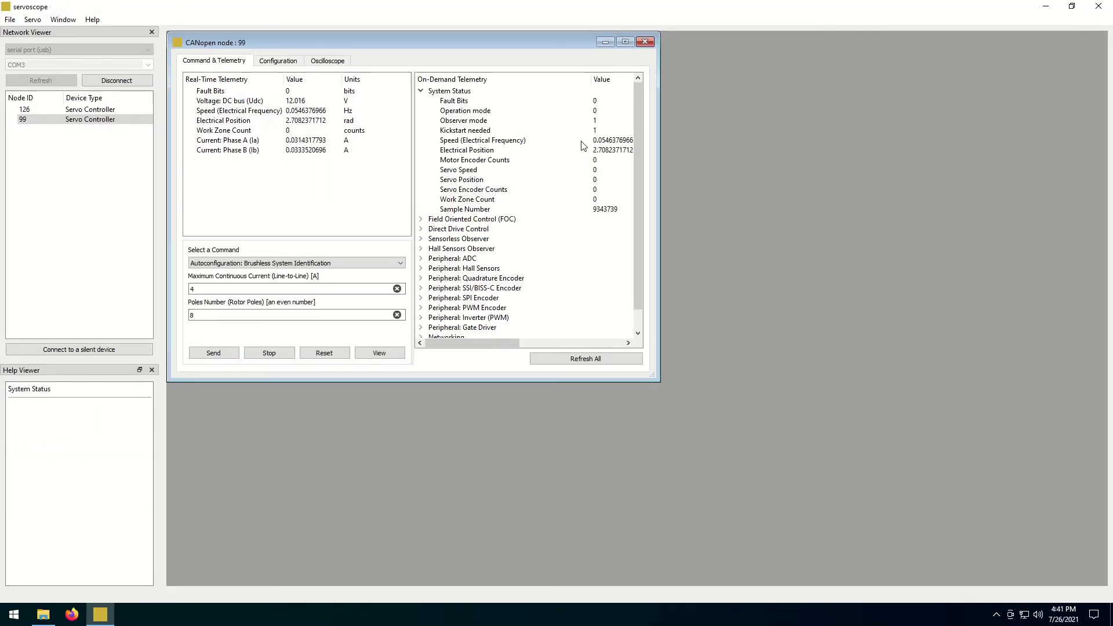
double_click(91, 111)
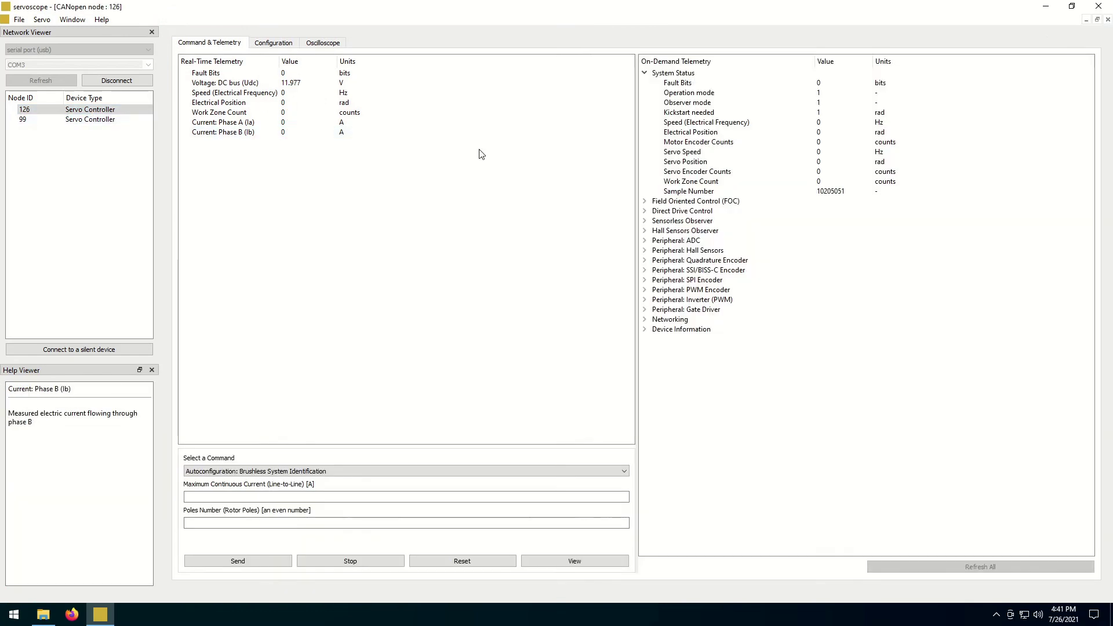
click(1097, 19)
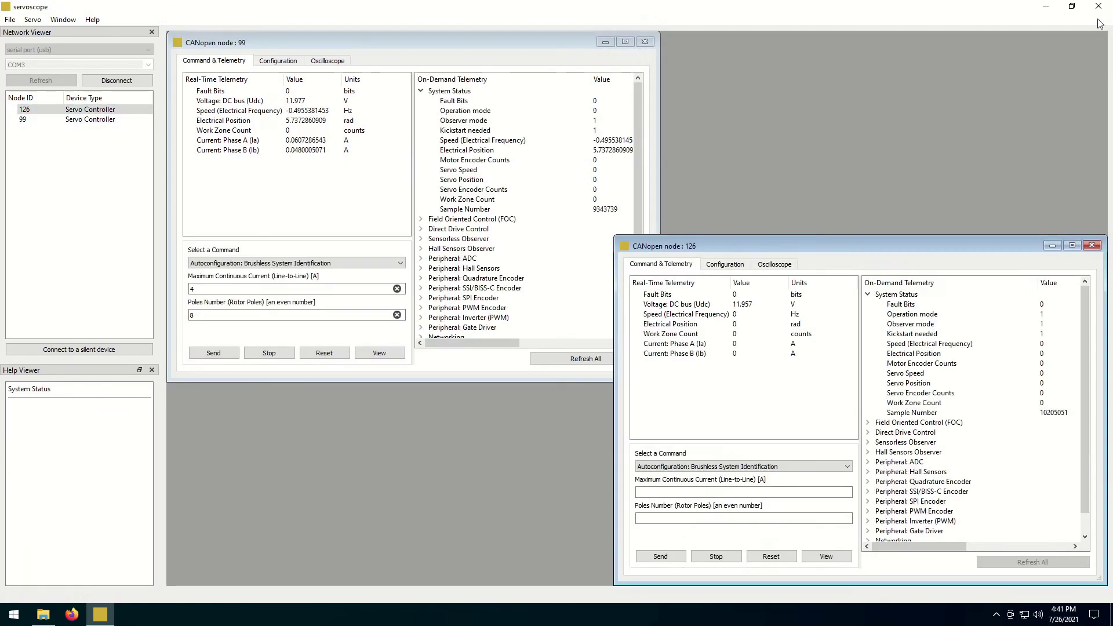
drag(838, 245, 586, 127)
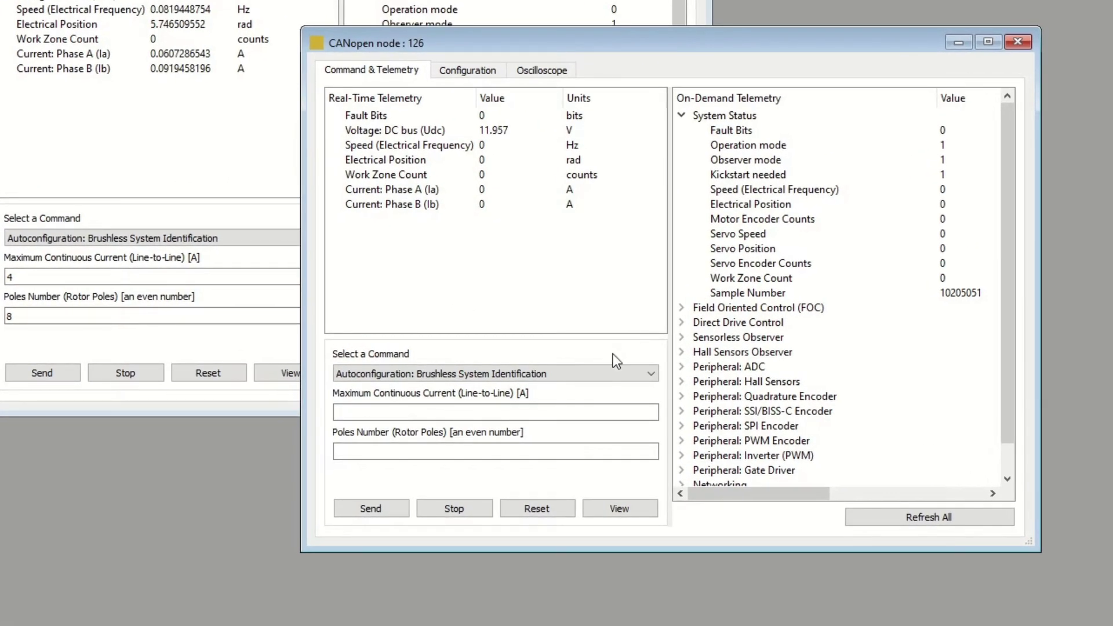
Send brushless autoconfiguration to node 126 with 7 A maximum current and 8 rotor poles.
click(591, 372)
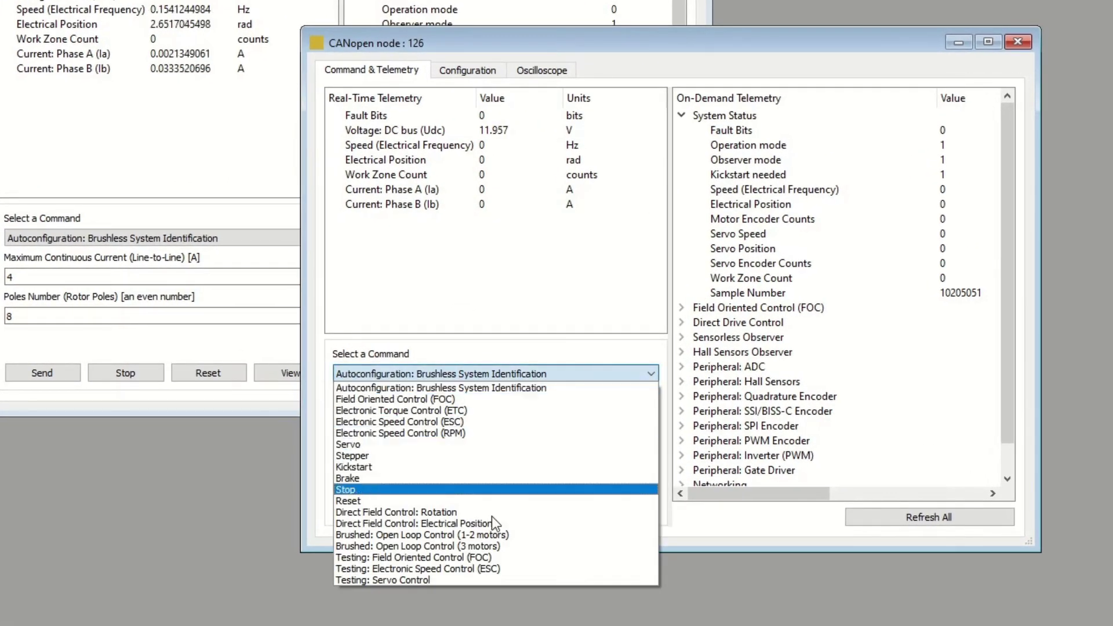
click(429, 388)
click(423, 410)
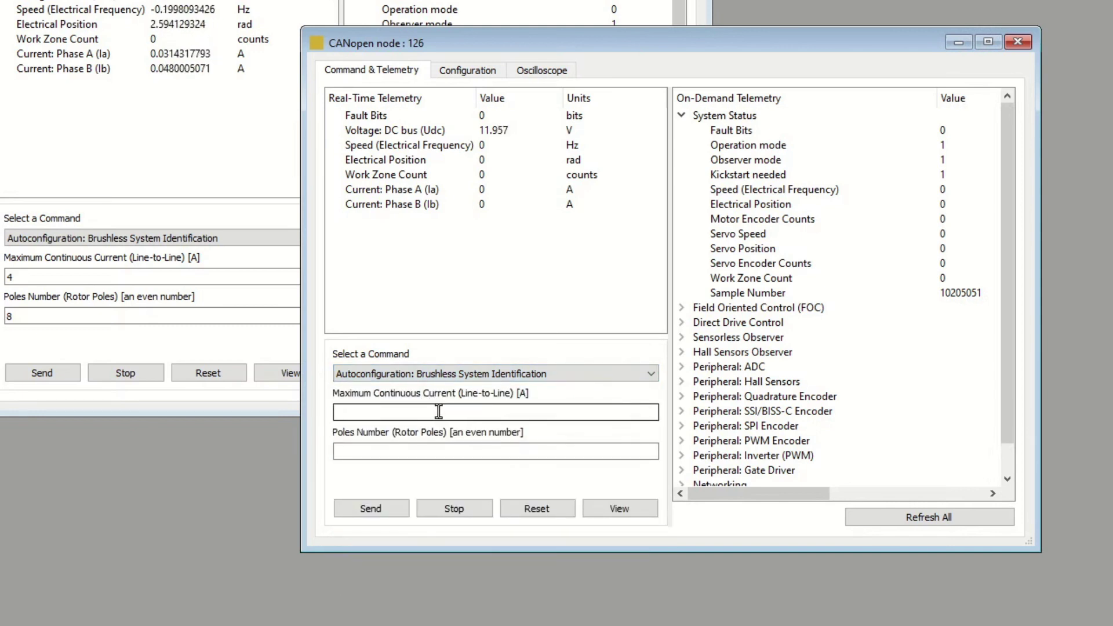
click(426, 449)
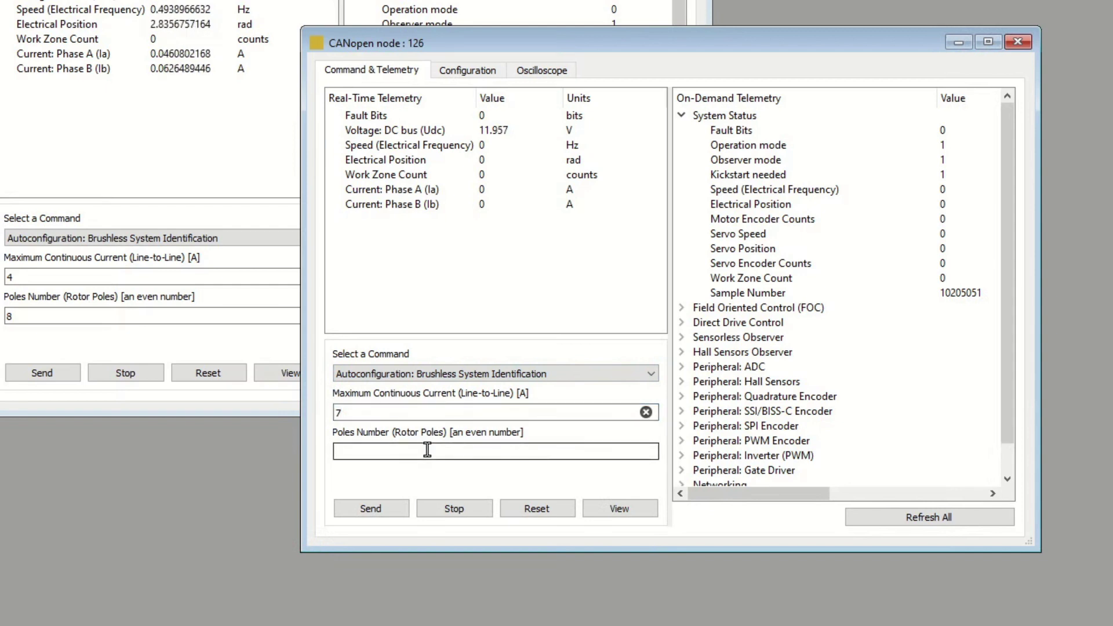
click(374, 507)
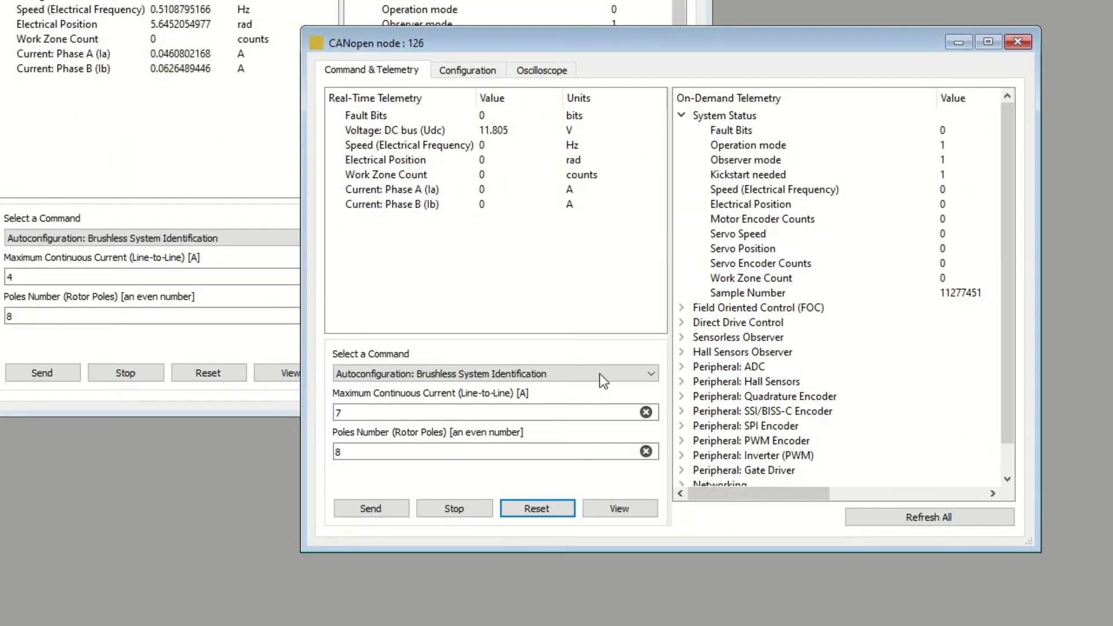
Switch node 126 to the Electronic Speed Control (ESC) command with a 150 Hz speed setpoint.
click(599, 377)
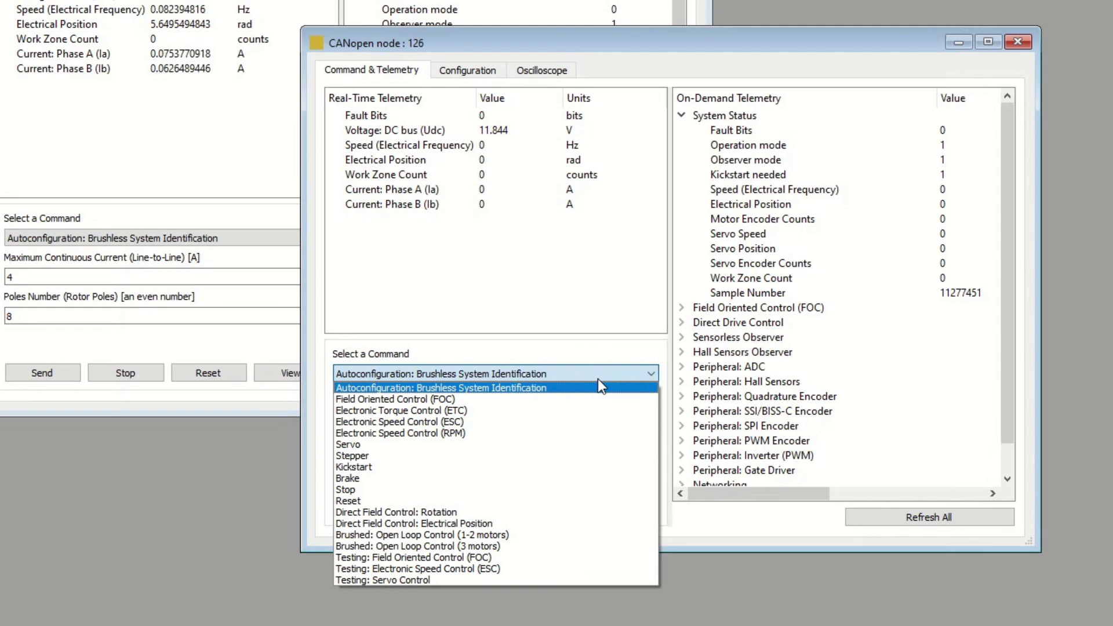
click(580, 428)
click(532, 436)
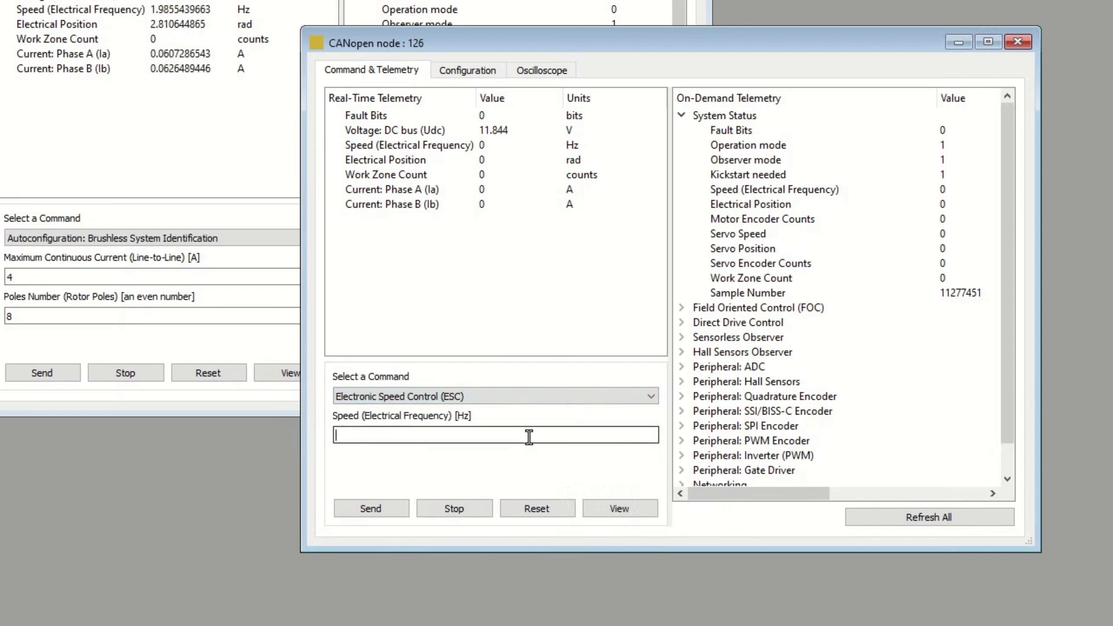
text(150)
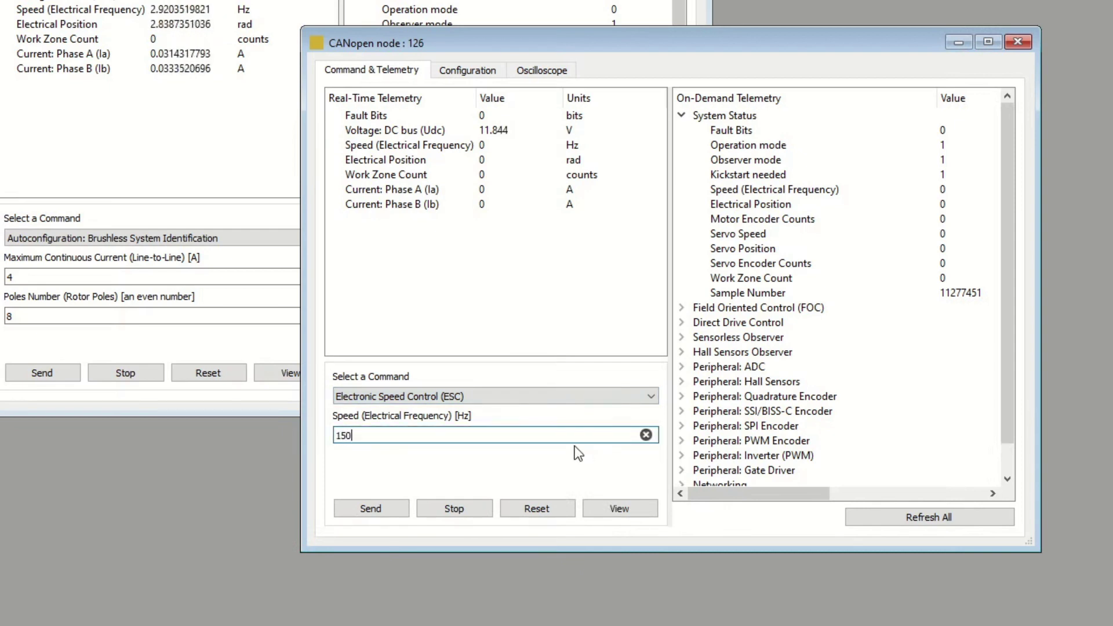